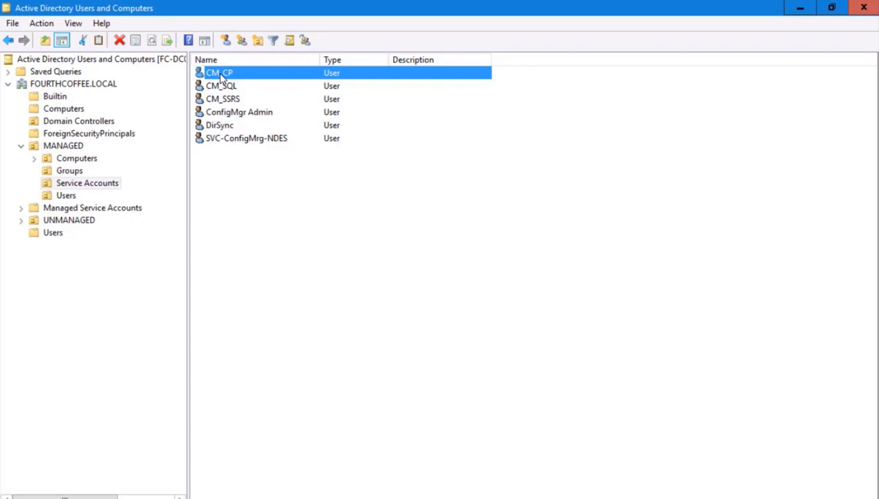
{"action": "right_click", "coordinate": [217, 78]}
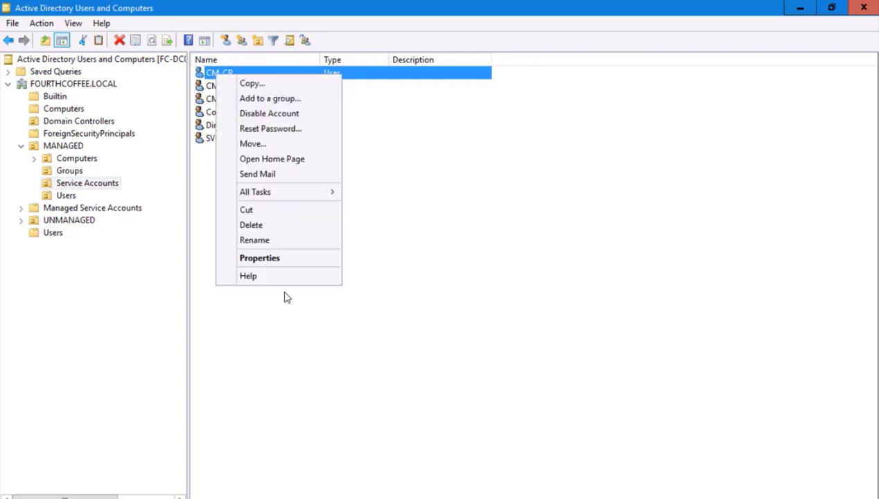
{"action": "left_click", "coordinate": [263, 256]}
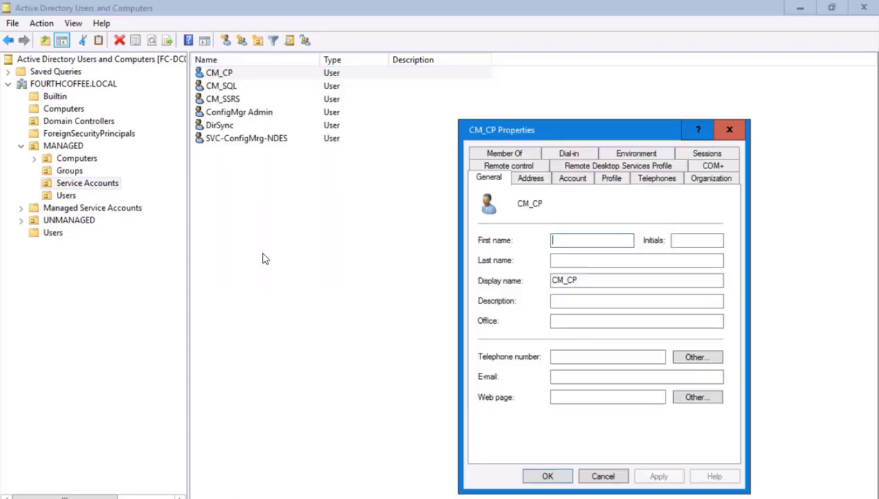
{"action": "left_click", "coordinate": [514, 154]}
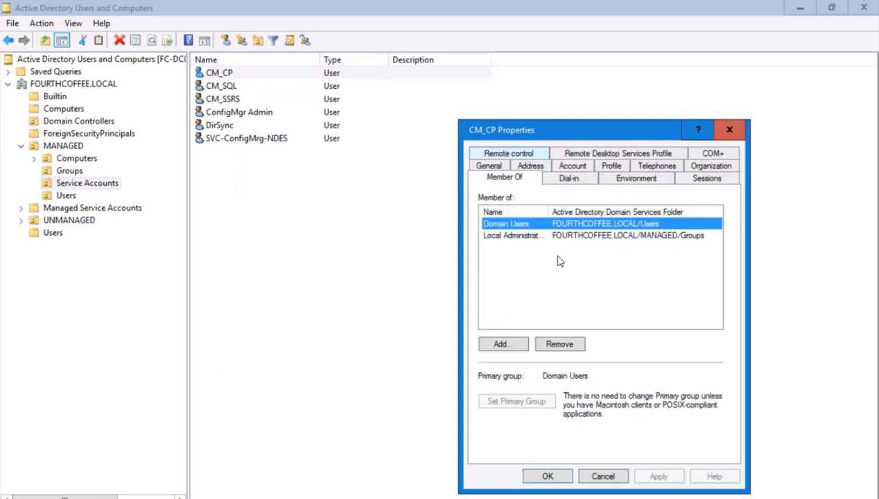
{"action": "double_click", "coordinate": [549, 211]}
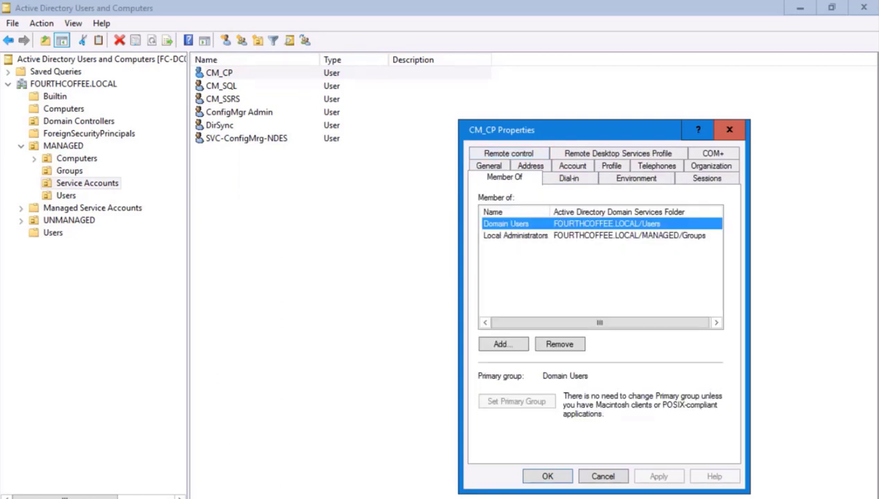
{"action": "left_click", "coordinate": [547, 476]}
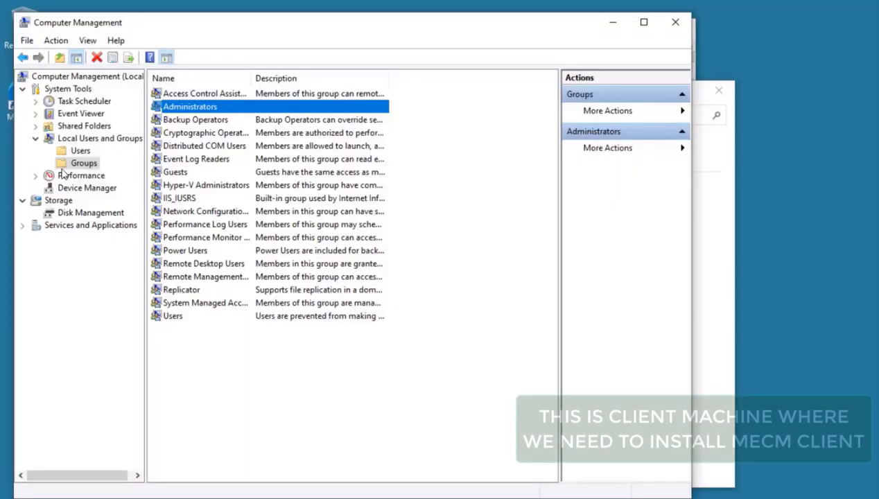
View the local Administrators group's members, including FOURTHCOFFEE\Local Administrators, then return to the Command Prompt.
{"action": "double_click", "coordinate": [184, 109]}
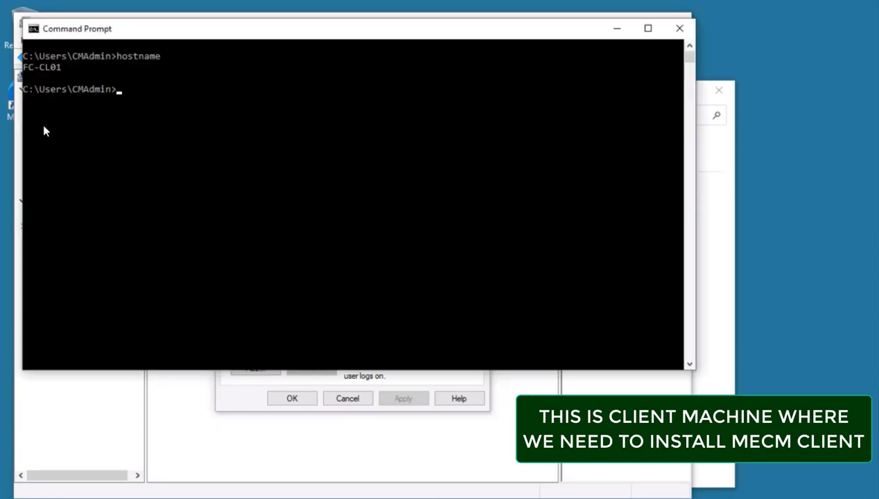
{"action": "left_click", "coordinate": [419, 489]}
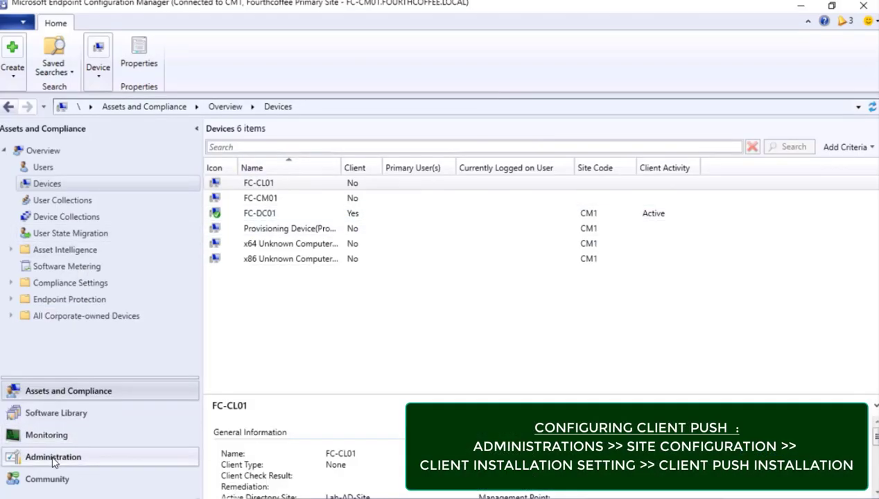
Open the Client Push Installation settings for the CM1 site under Administration > Sites.
{"action": "left_click", "coordinate": [54, 458]}
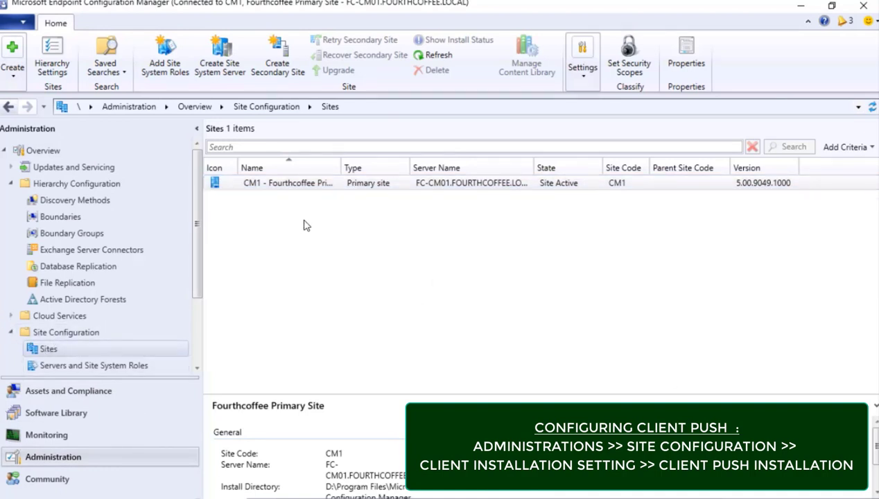
{"action": "left_click", "coordinate": [250, 185]}
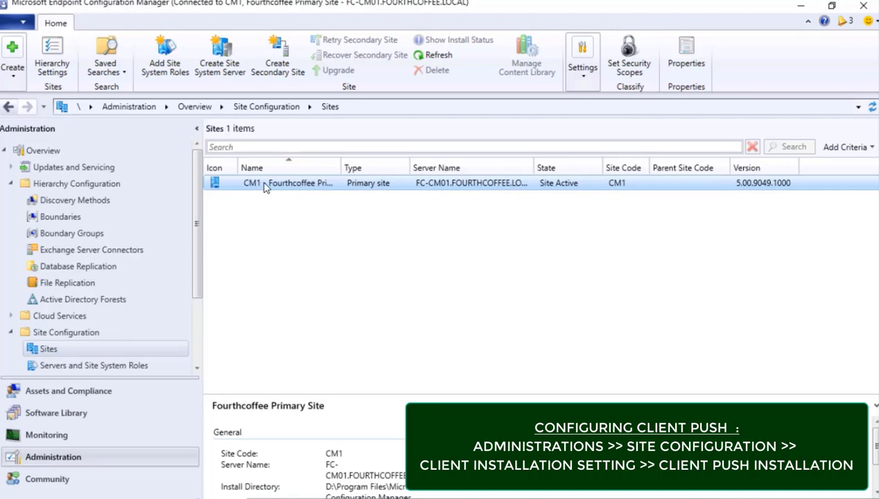
{"action": "right_click", "coordinate": [264, 185]}
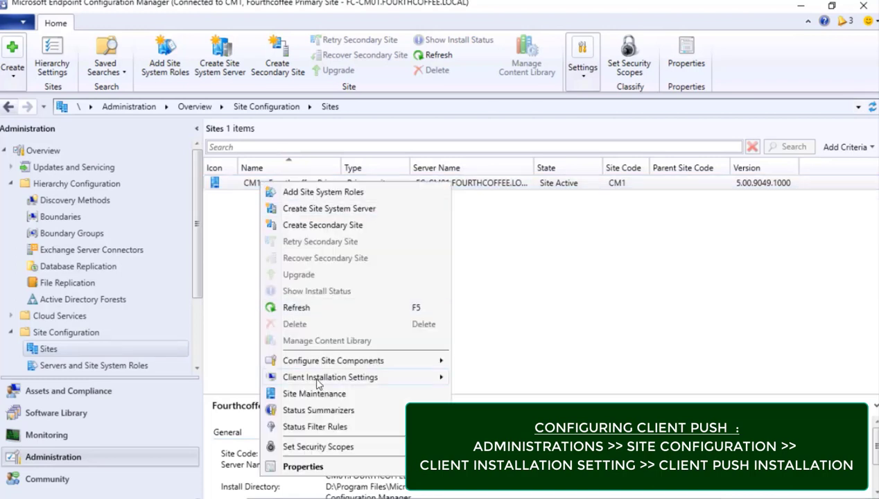
{"action": "mouse_move", "coordinate": [318, 383]}
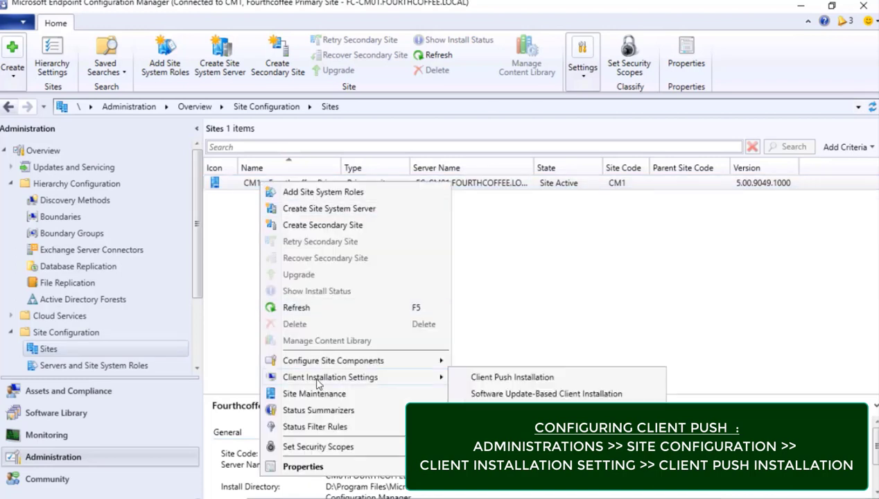
{"action": "left_click", "coordinate": [538, 378]}
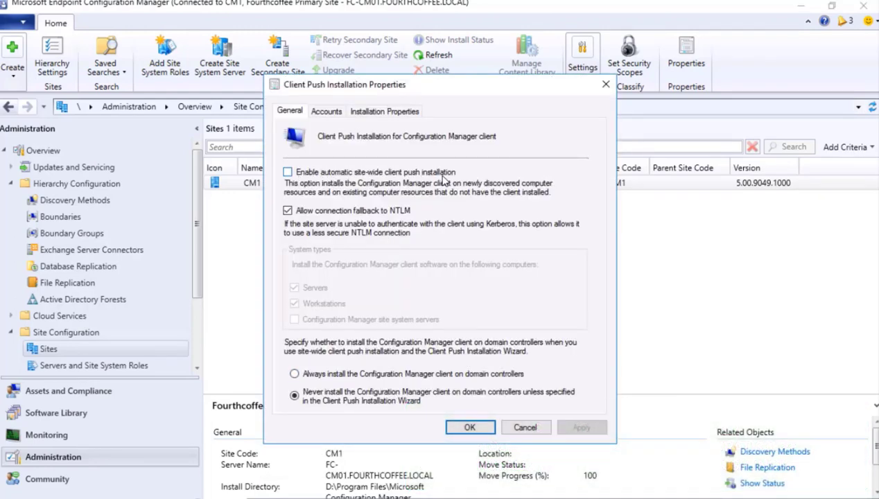
Turn off NTLM fallback and begin adding a new client push account.
{"action": "left_click", "coordinate": [312, 179]}
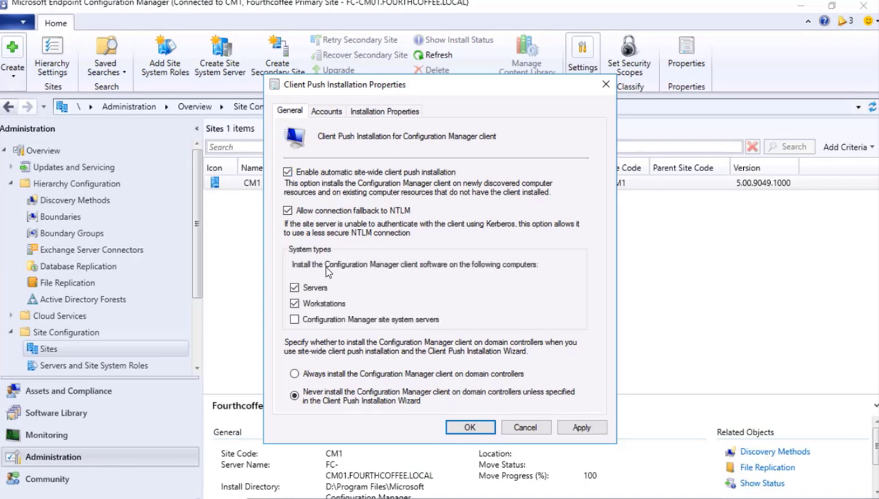
{"action": "left_click", "coordinate": [294, 320]}
{"action": "left_click", "coordinate": [288, 171]}
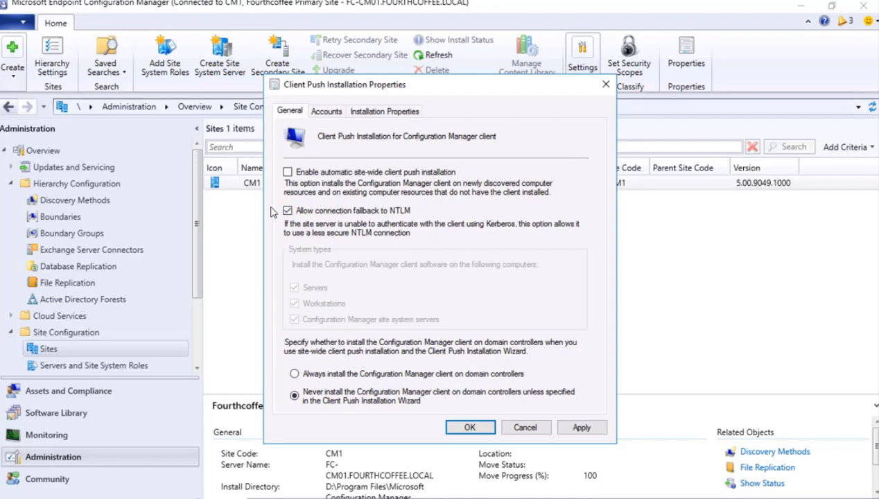
{"action": "left_click", "coordinate": [288, 211]}
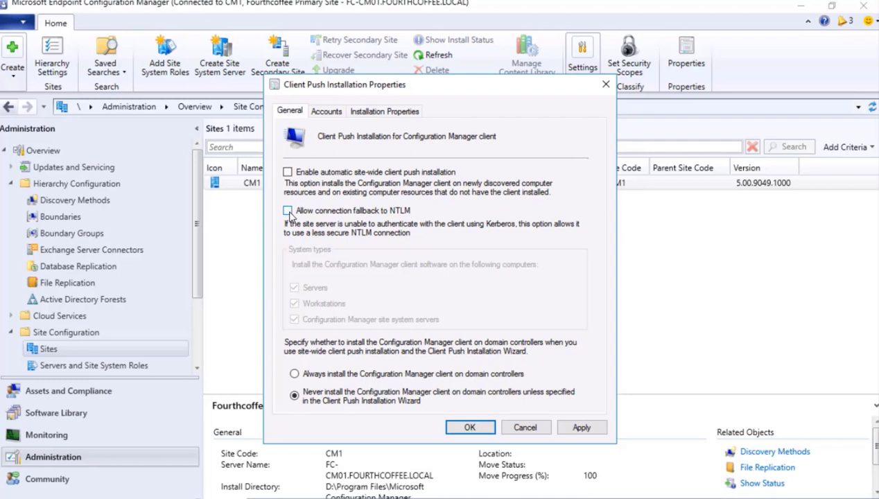
{"action": "left_click", "coordinate": [330, 112]}
{"action": "left_click", "coordinate": [534, 185]}
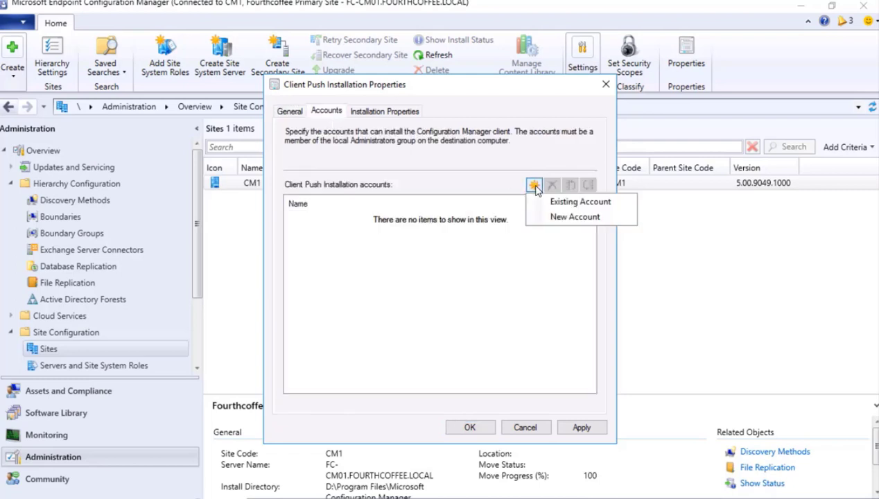
Add the domain account CM_CP as a push account and enter and confirm its password.
{"action": "left_click", "coordinate": [554, 218]}
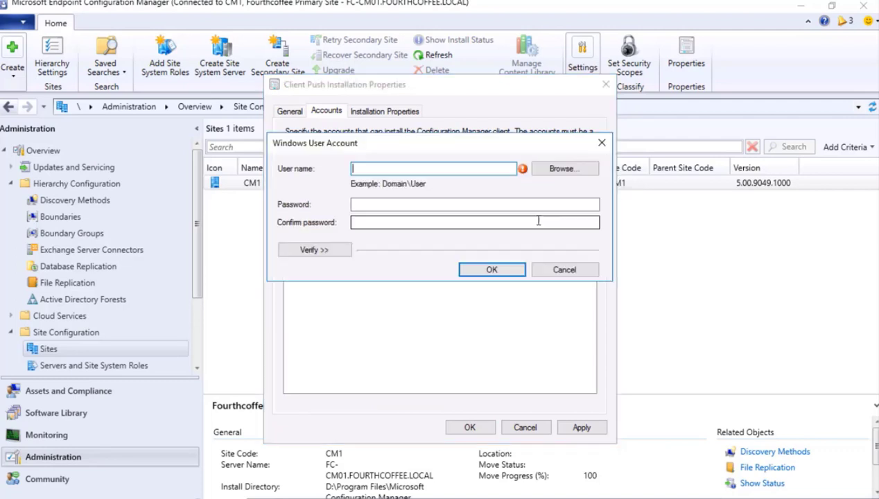
{"action": "left_click", "coordinate": [571, 173]}
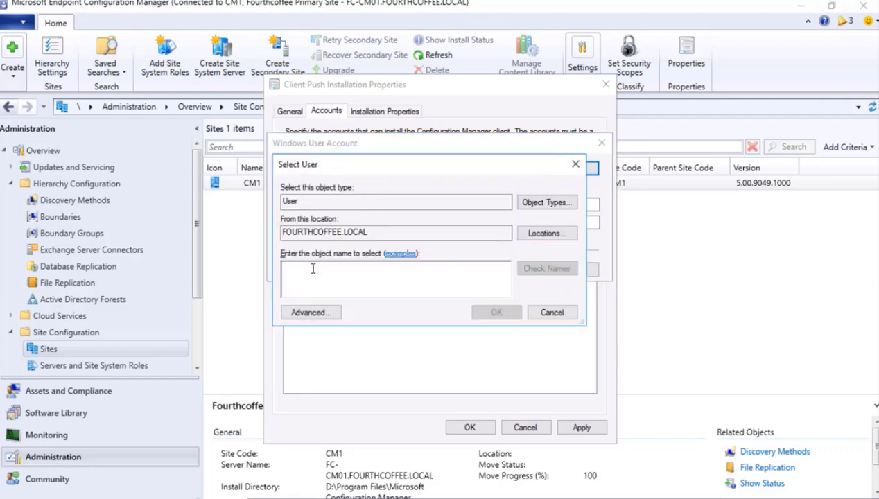
{"action": "type", "text": "cm_cp"}
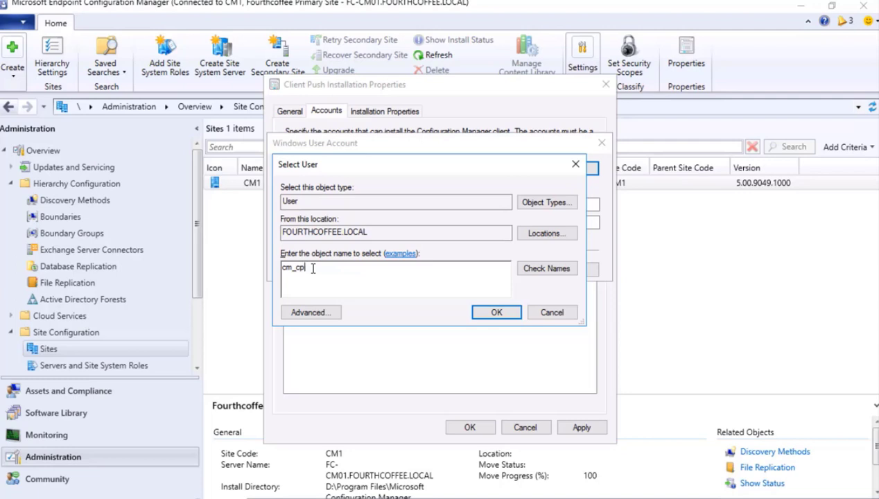
{"action": "left_click", "coordinate": [546, 268]}
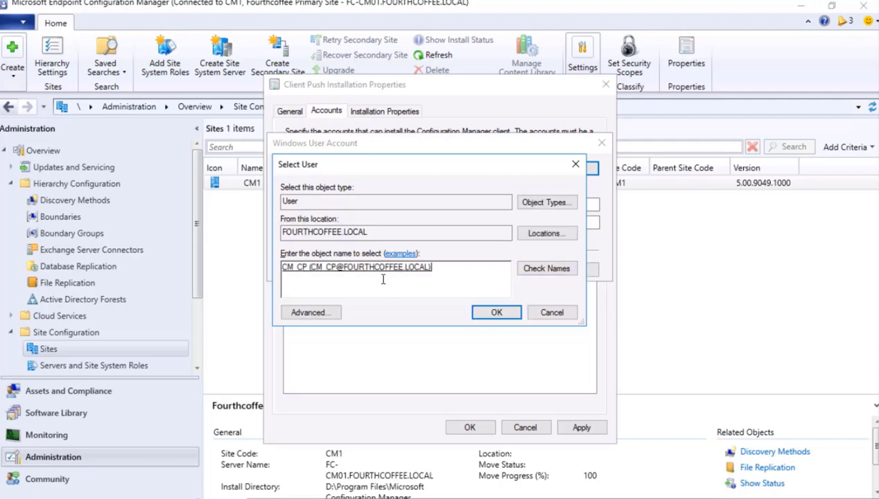
{"action": "left_click", "coordinate": [489, 312]}
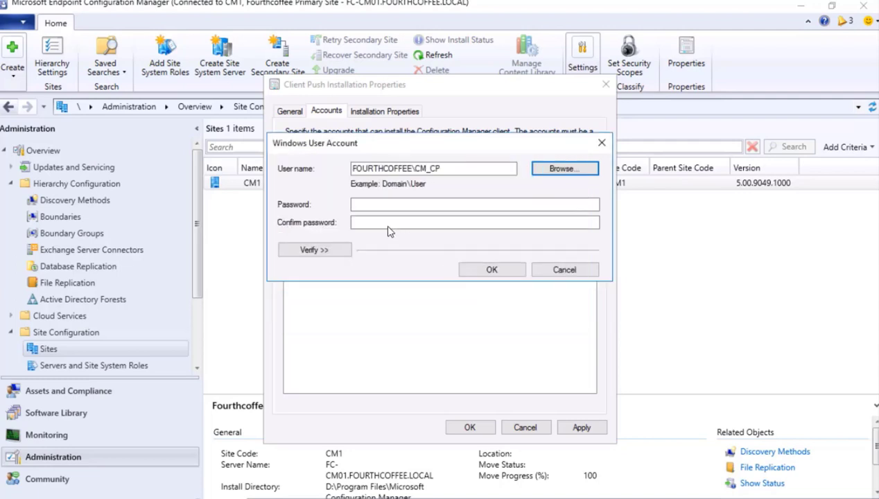
{"action": "left_click", "coordinate": [382, 203]}
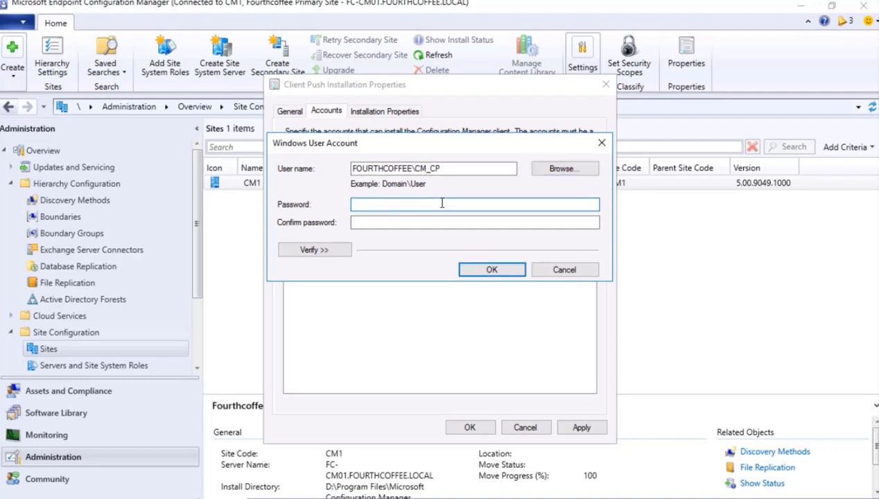
{"action": "type", "text": "P"}
{"action": "left_click", "coordinate": [403, 223]}
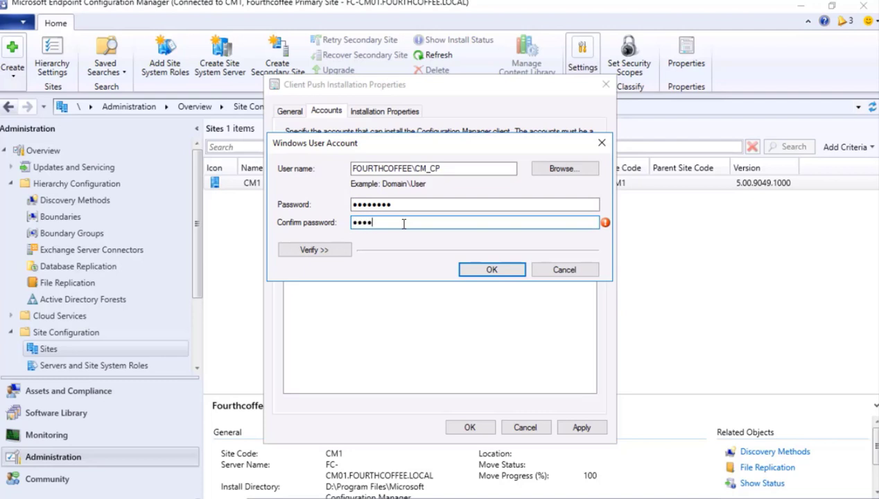
{"action": "type", "text": "P@ssw0rd"}
{"action": "key", "text": "Tab"}
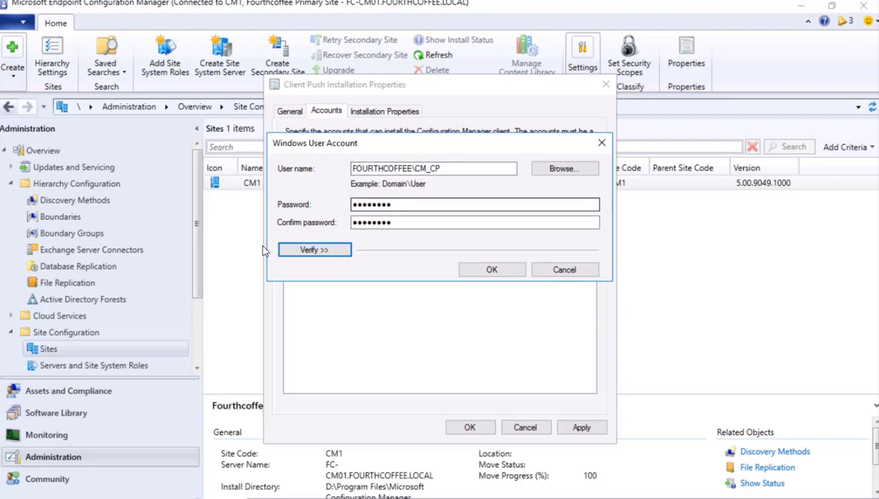
Verify CM_CP against the \\fc-cl01\ad share and save the account.
{"action": "left_click", "coordinate": [314, 250]}
{"action": "left_click", "coordinate": [392, 287]}
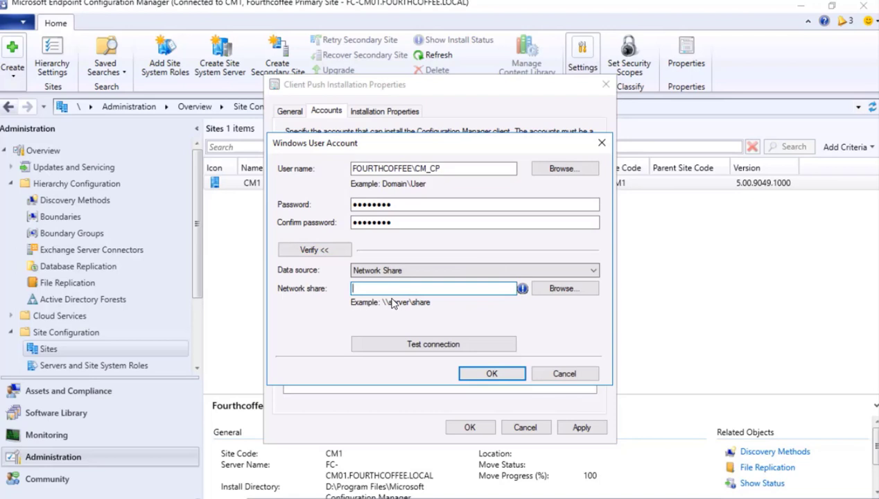
{"action": "type", "text": "\\\\fc-cl01\\admin$"}
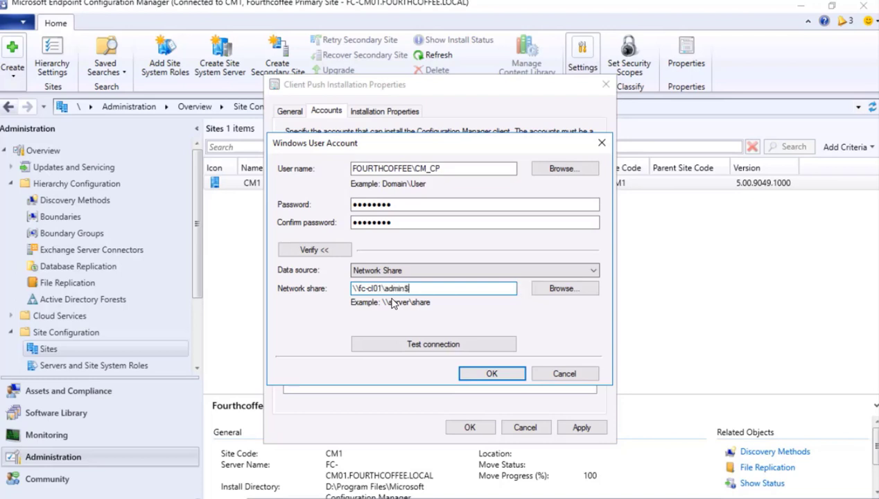
{"action": "left_click", "coordinate": [439, 349]}
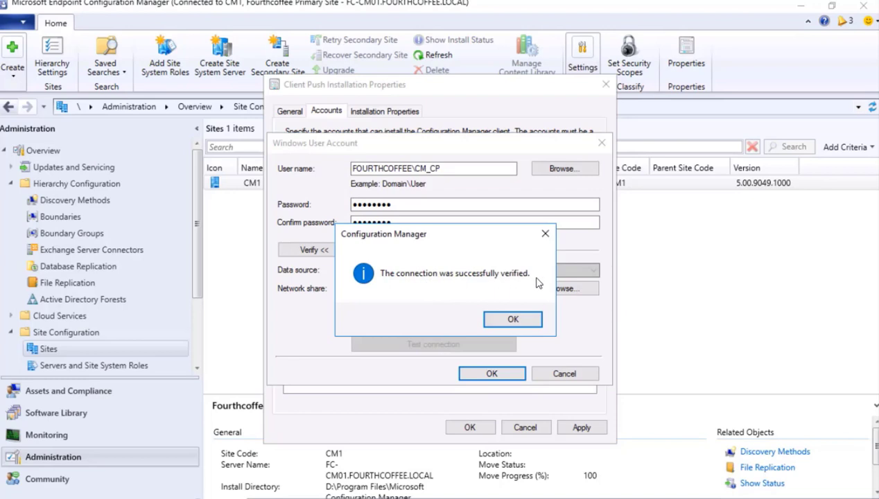
{"action": "left_click", "coordinate": [514, 320]}
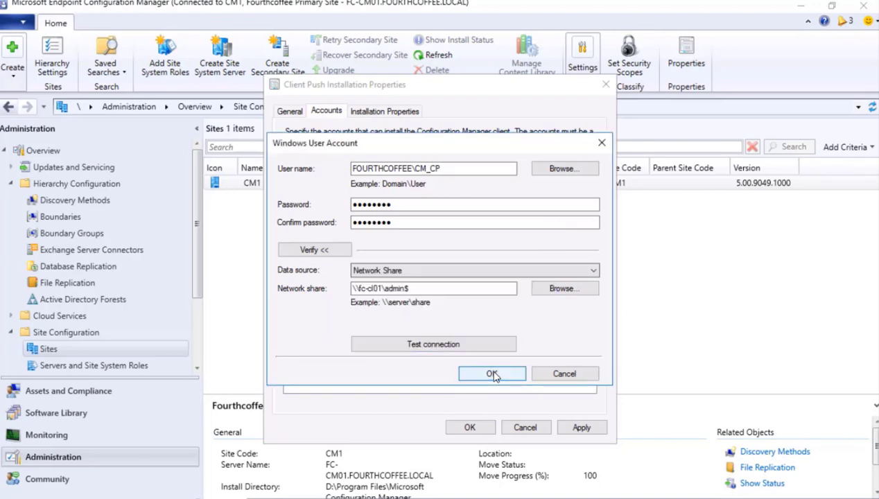
{"action": "left_click", "coordinate": [492, 373]}
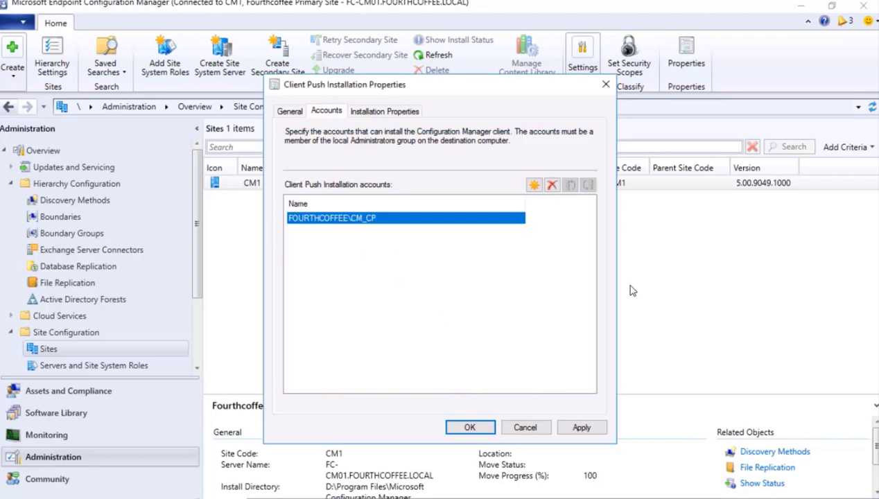
Set SMSSITECODE=CM1 as the installation property, then apply and close the push settings.
{"action": "left_click", "coordinate": [373, 115]}
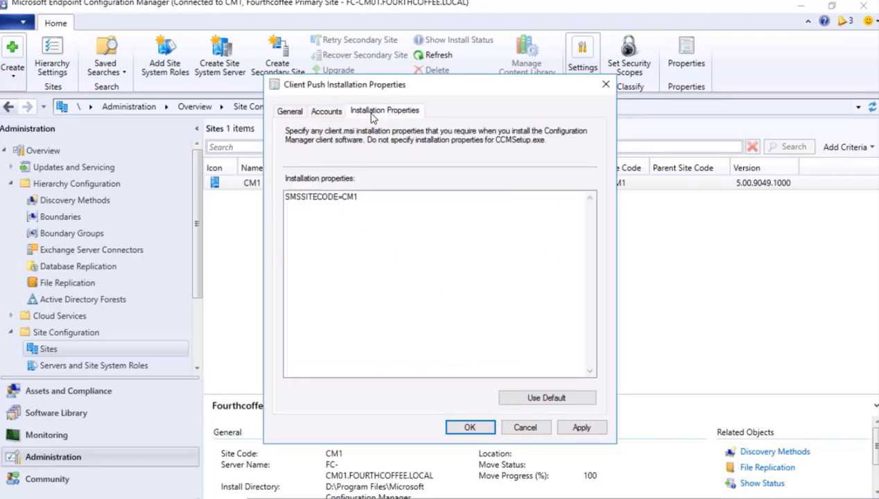
{"action": "left_click", "coordinate": [346, 205]}
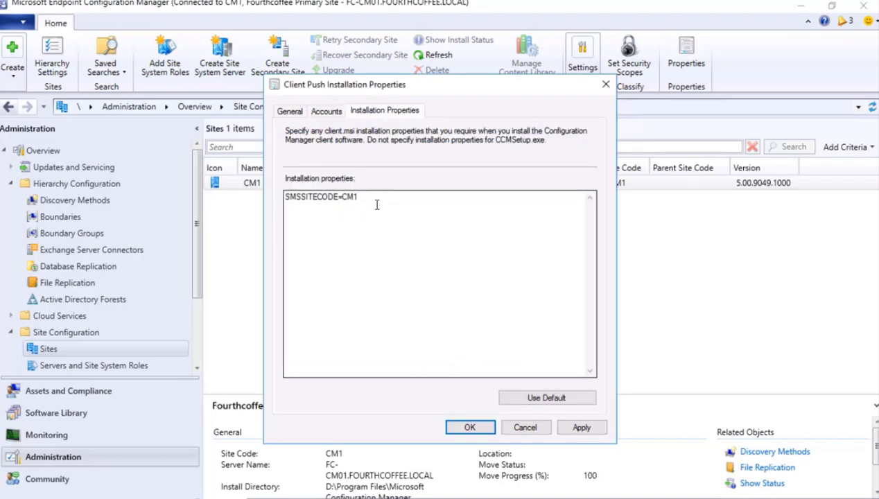
{"action": "left_click", "coordinate": [579, 427]}
{"action": "left_click", "coordinate": [465, 427]}
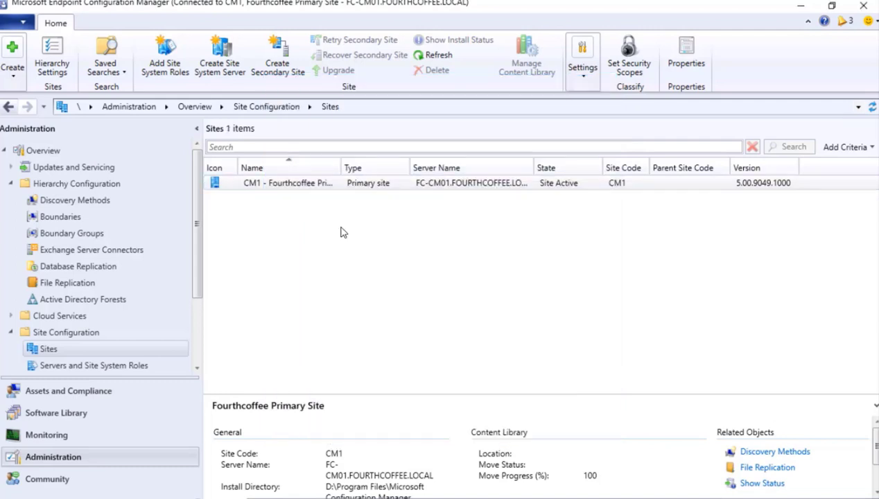
Launch the Install Client wizard for FC-CL01 from Assets and Compliance > Devices.
{"action": "left_click", "coordinate": [64, 390]}
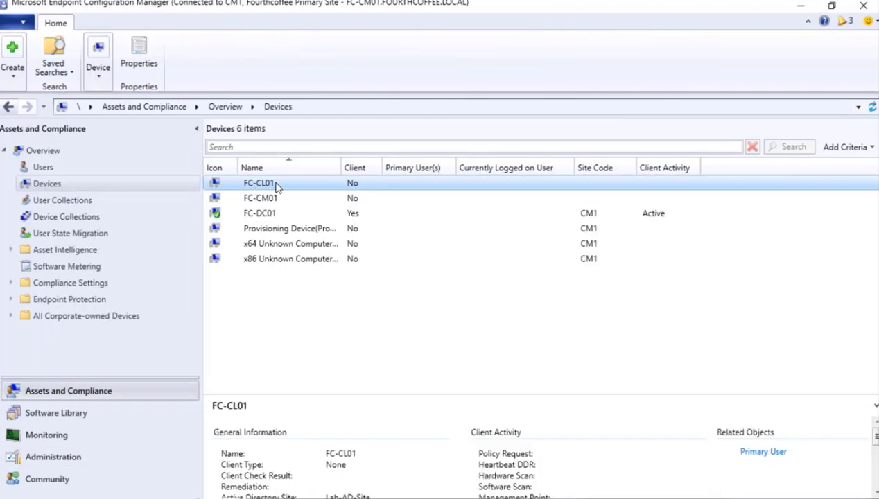
{"action": "right_click", "coordinate": [276, 187]}
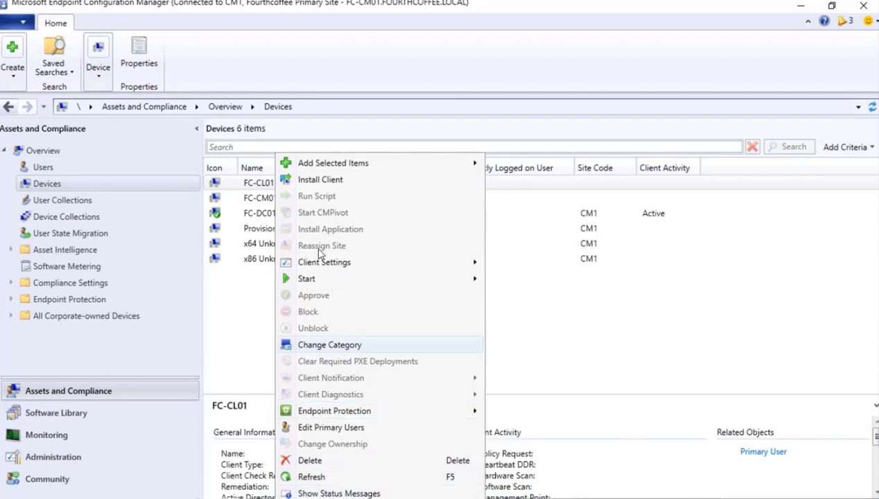
{"action": "left_click", "coordinate": [320, 182]}
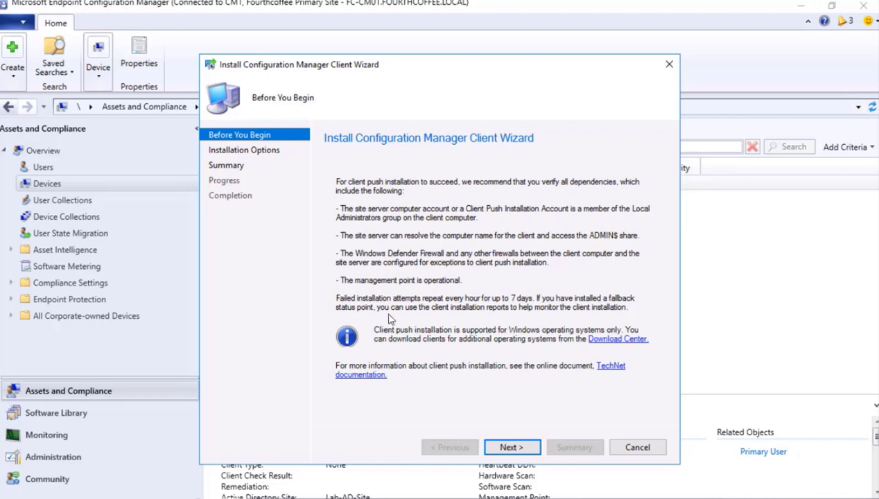
Run the client install for FC-CL01 with default options through to completion and close the wizard.
{"action": "left_click", "coordinate": [510, 449]}
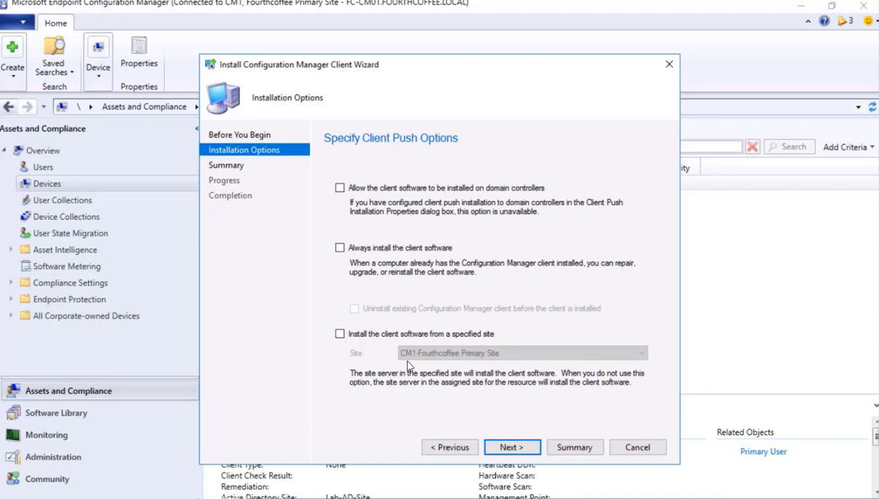
{"action": "left_click", "coordinate": [504, 447]}
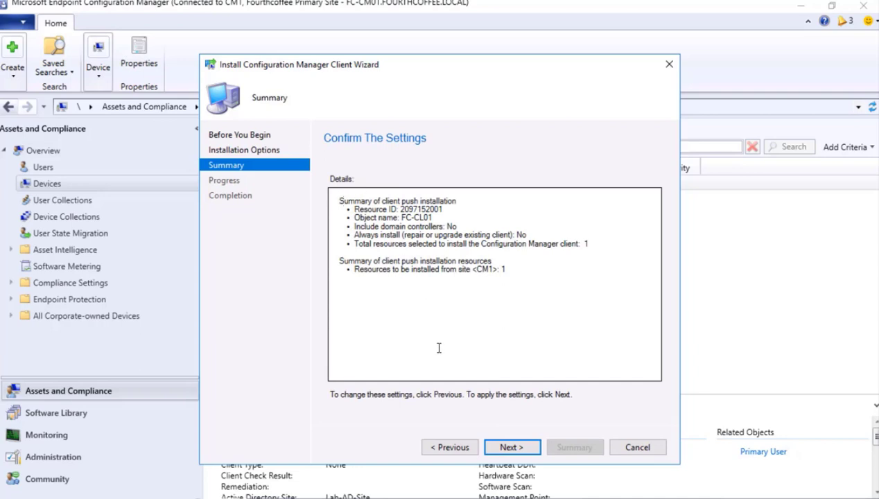
{"action": "left_click", "coordinate": [513, 448]}
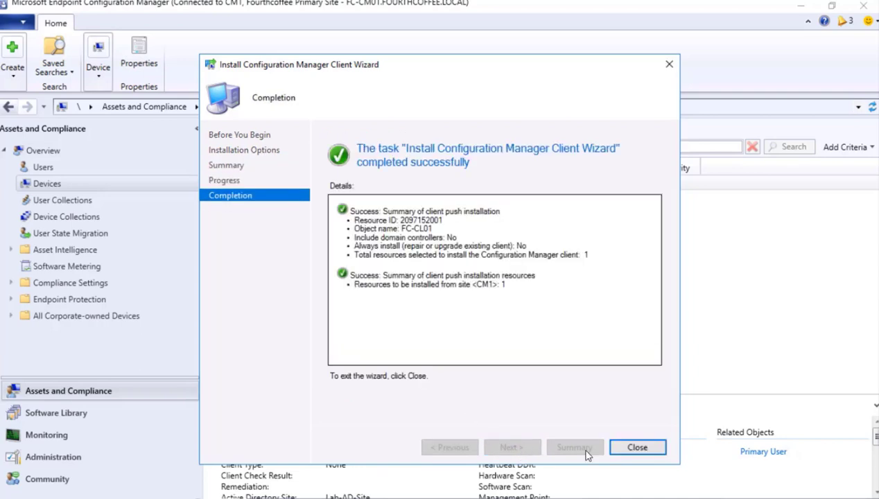
{"action": "left_click", "coordinate": [637, 448]}
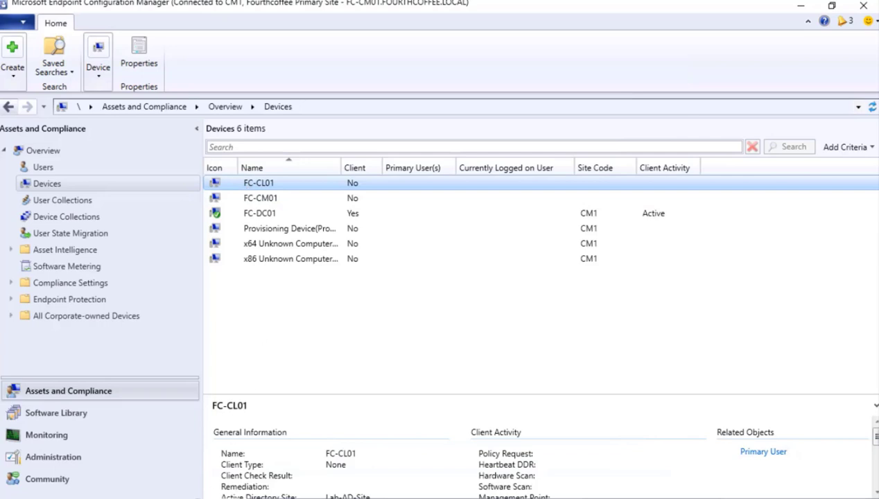
Browse to \\fc-cm01\SMS_CM1\Logs and locate ccm.log.
{"action": "key", "text": "super"}
{"action": "type", "text": "run"}
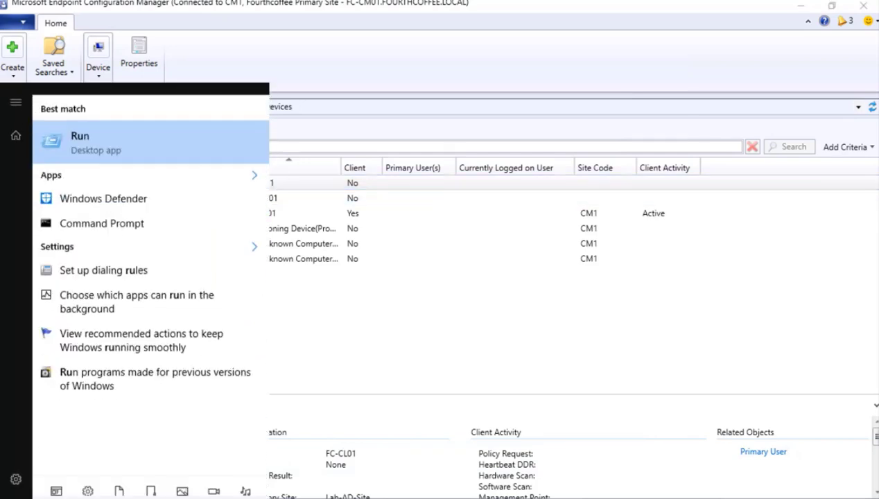
{"action": "key", "text": "Return"}
{"action": "key", "text": "Down"}
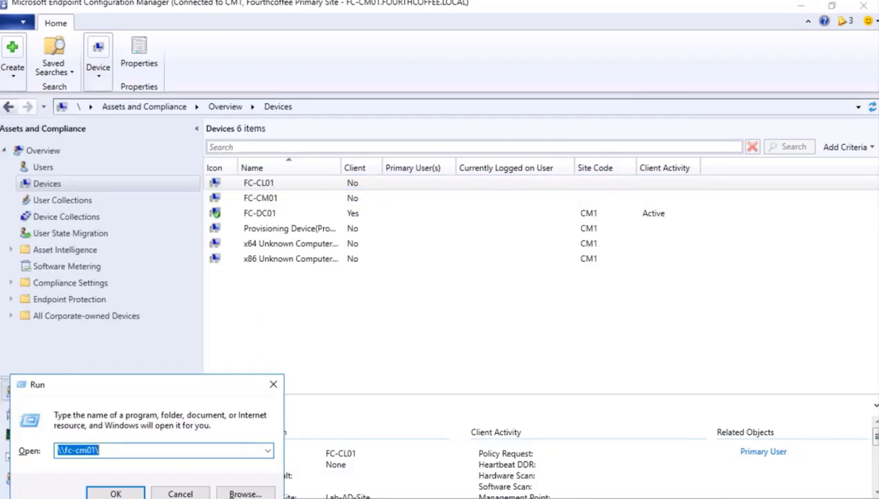
{"action": "key", "text": "End"}
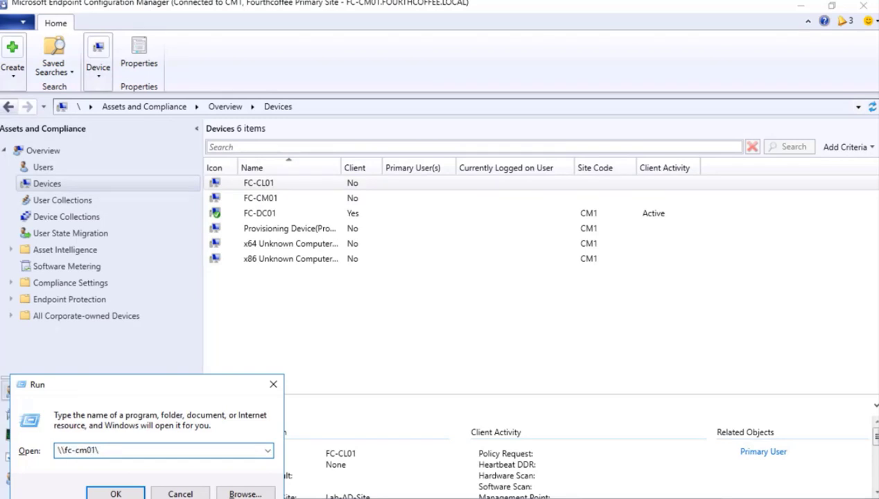
{"action": "key", "text": "Return"}
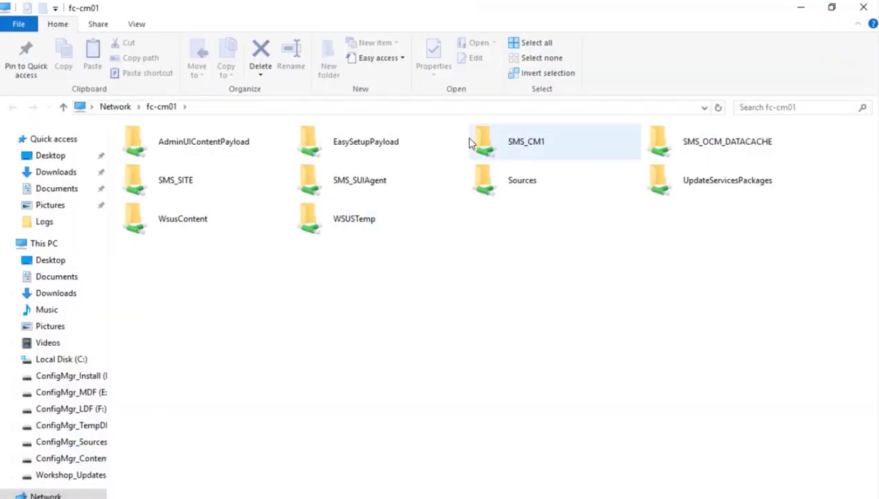
{"action": "double_click", "coordinate": [472, 142]}
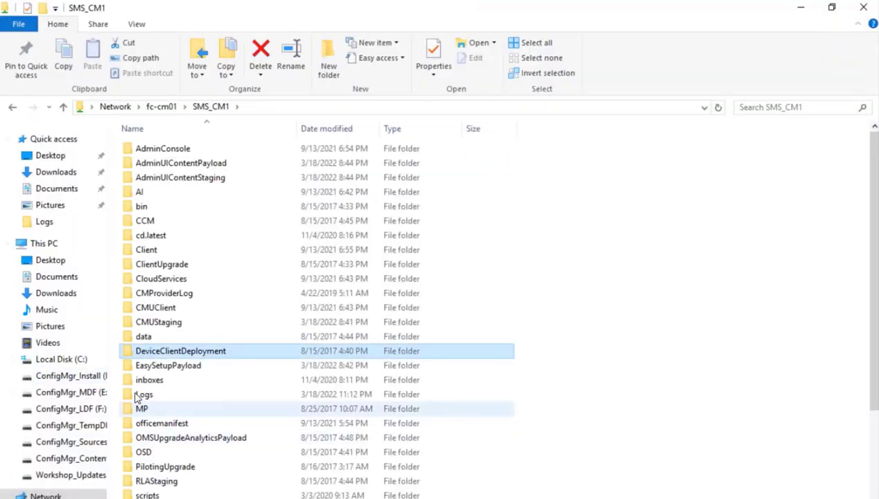
{"action": "double_click", "coordinate": [140, 394]}
{"action": "left_click", "coordinate": [158, 194]}
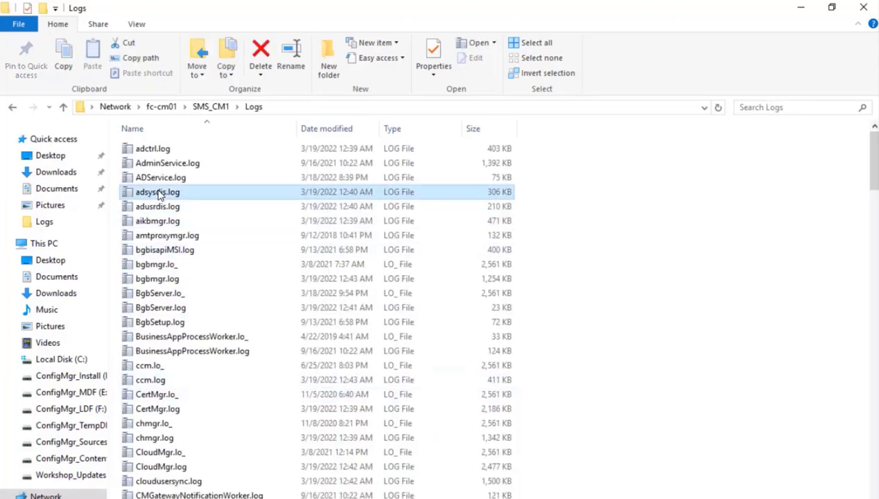
{"action": "key", "text": "c"}
{"action": "key", "text": "c"}
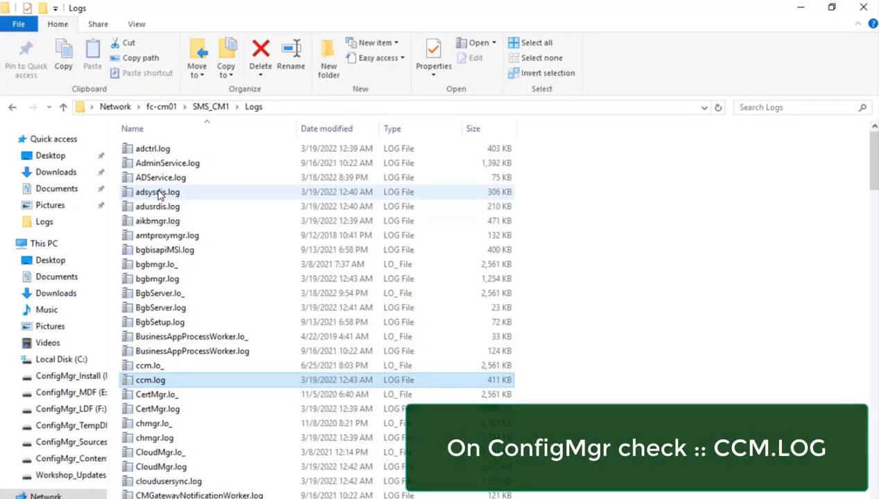
Open ccm.log in CMTrace and inspect the 'Created service ccmsetup' entry.
{"action": "key", "text": "Return"}
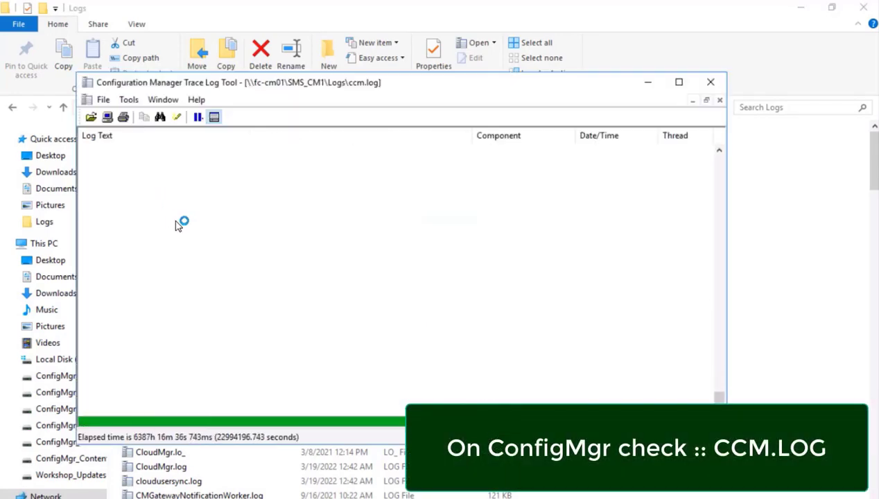
{"action": "left_click", "coordinate": [186, 270]}
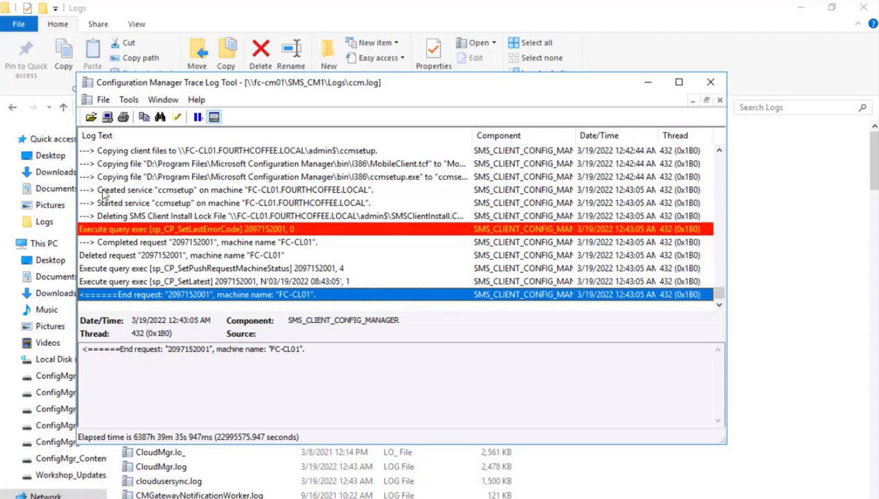
{"action": "left_click", "coordinate": [154, 192]}
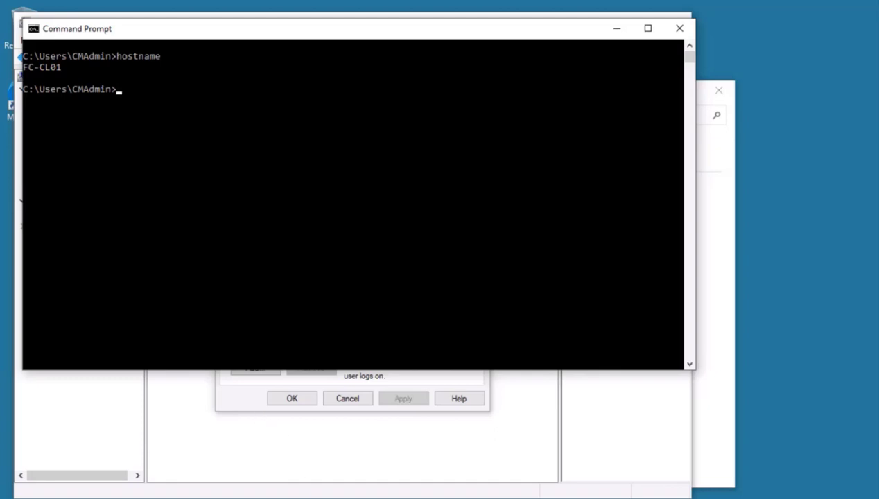
Open Task Manager's Services tab and confirm ccmsetup is running.
{"action": "right_click", "coordinate": [611, 498]}
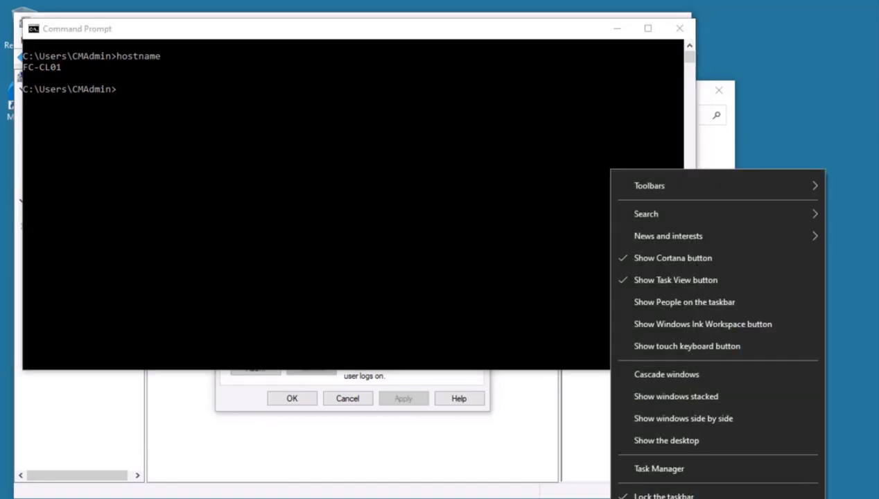
{"action": "left_click", "coordinate": [643, 469]}
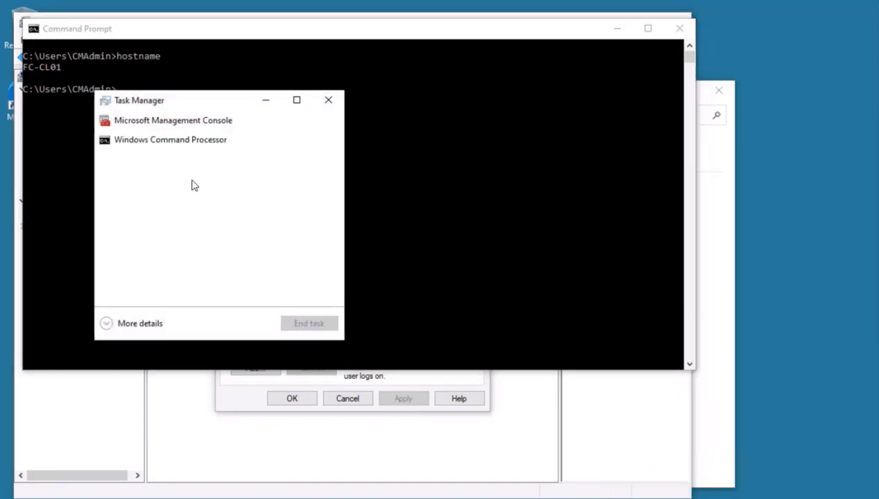
{"action": "left_click", "coordinate": [123, 324]}
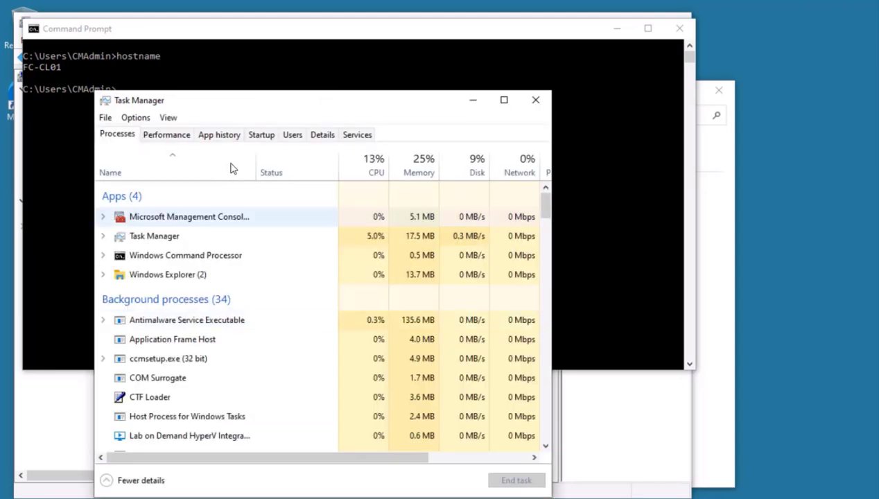
{"action": "left_click", "coordinate": [355, 135]}
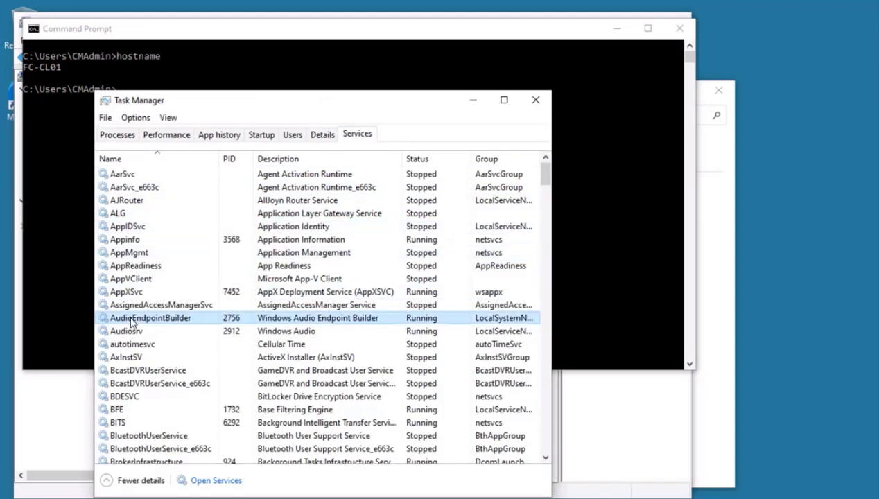
{"action": "scroll", "coordinate": [133, 317], "scroll_direction": "down", "scroll_amount": 9}
{"action": "left_click", "coordinate": [119, 239]}
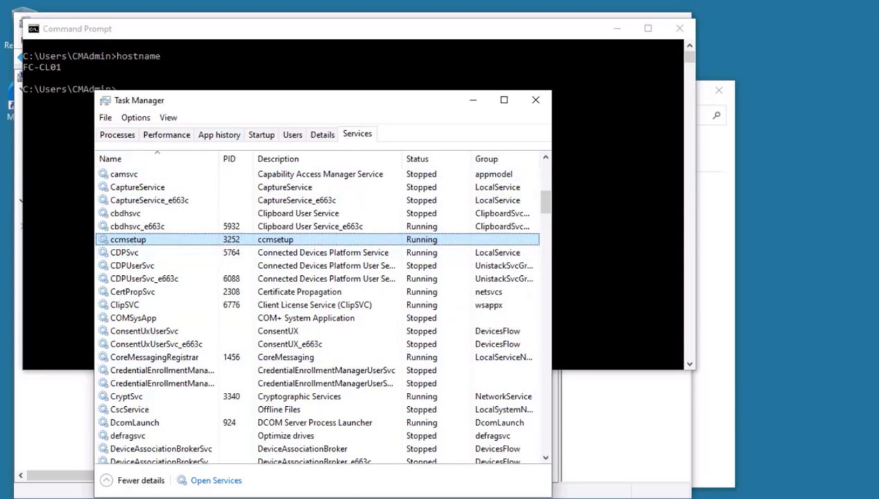
Open C:\Windows\ccmsetup\Logs in a new File Explorer window.
{"action": "key", "text": "super+e"}
{"action": "left_click", "coordinate": [423, 343]}
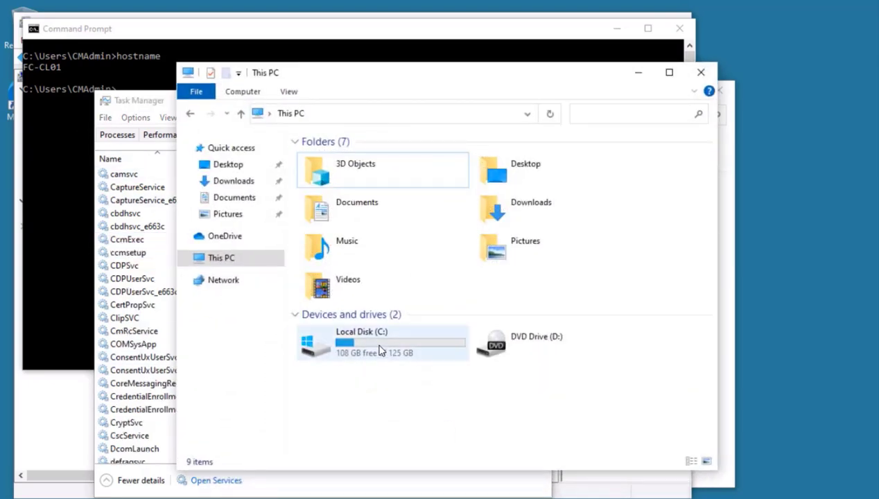
{"action": "double_click", "coordinate": [327, 232]}
{"action": "type", "text": "ccms"}
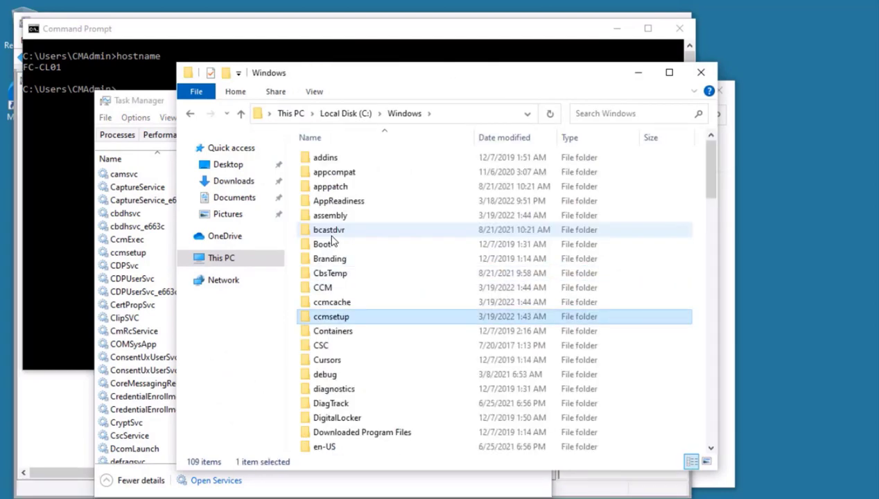
{"action": "key", "text": "Return"}
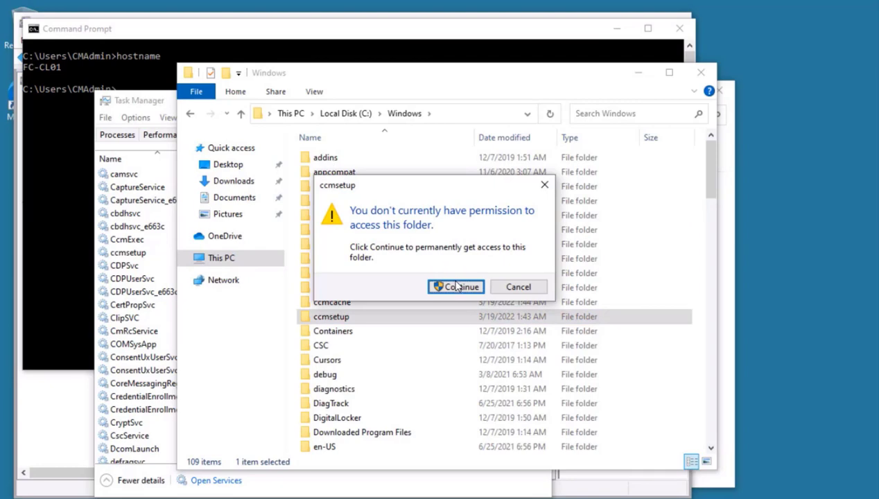
{"action": "left_click", "coordinate": [456, 287]}
{"action": "double_click", "coordinate": [323, 186]}
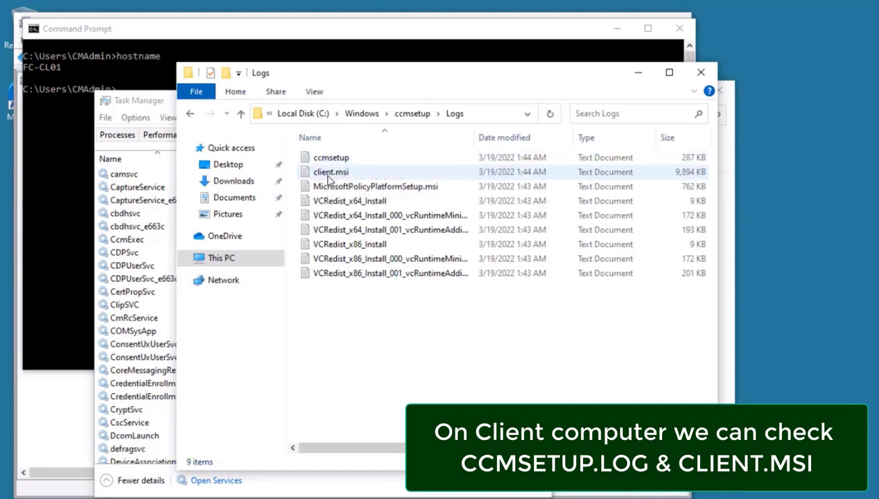
Check the CcmExec service in Task Manager, then bring the ccmsetup Logs folder forward.
{"action": "left_click", "coordinate": [128, 310]}
{"action": "key", "text": "c"}
{"action": "key", "text": "c"}
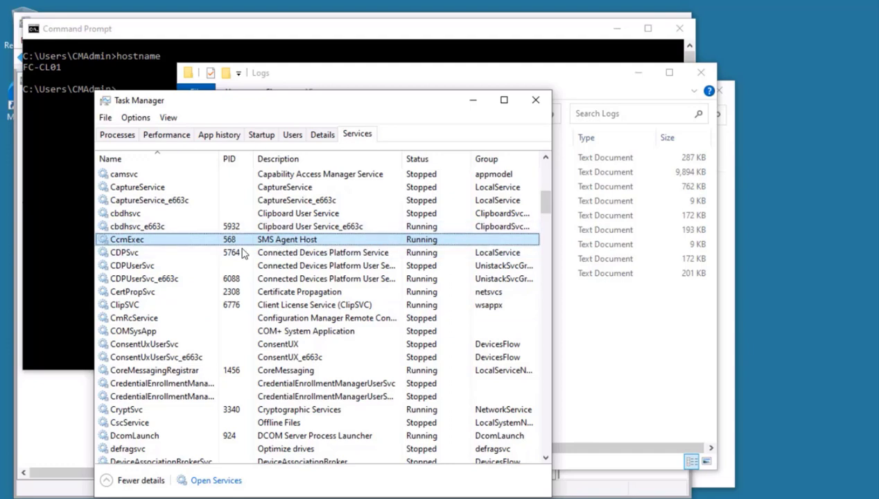
{"action": "left_click", "coordinate": [613, 339]}
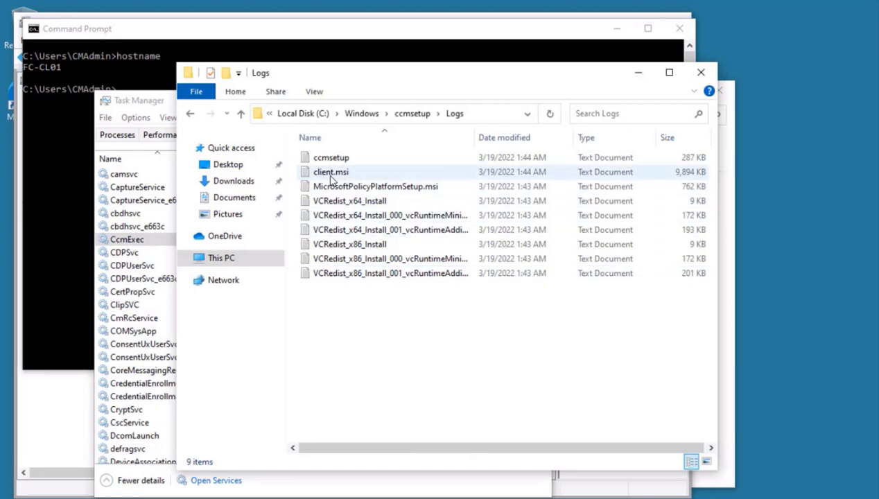
{"action": "double_click", "coordinate": [323, 158]}
{"action": "left_click", "coordinate": [350, 237]}
{"action": "key", "text": "ctrl+End"}
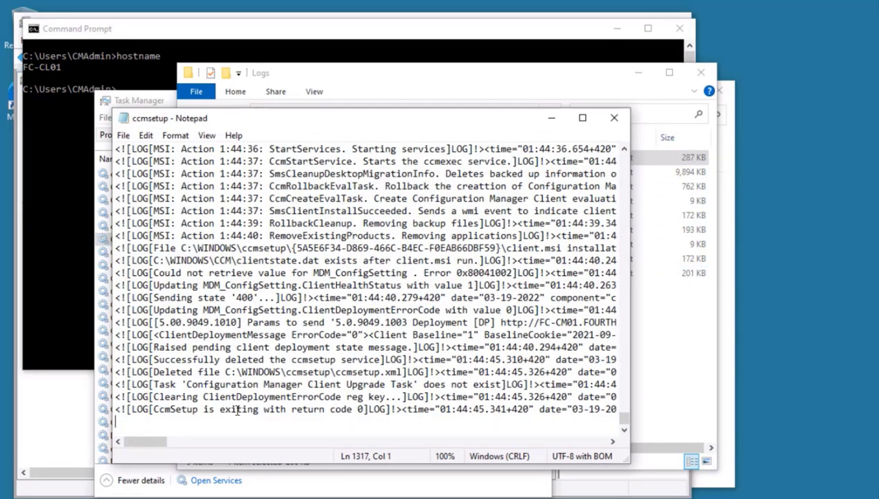
{"action": "left_click_drag", "start_coordinate": [184, 411], "coordinate": [360, 417]}
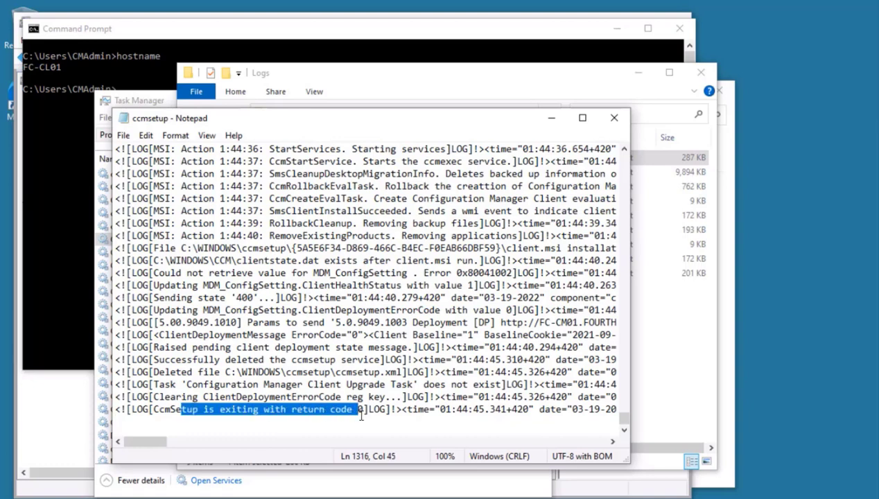
{"action": "left_click", "coordinate": [613, 117]}
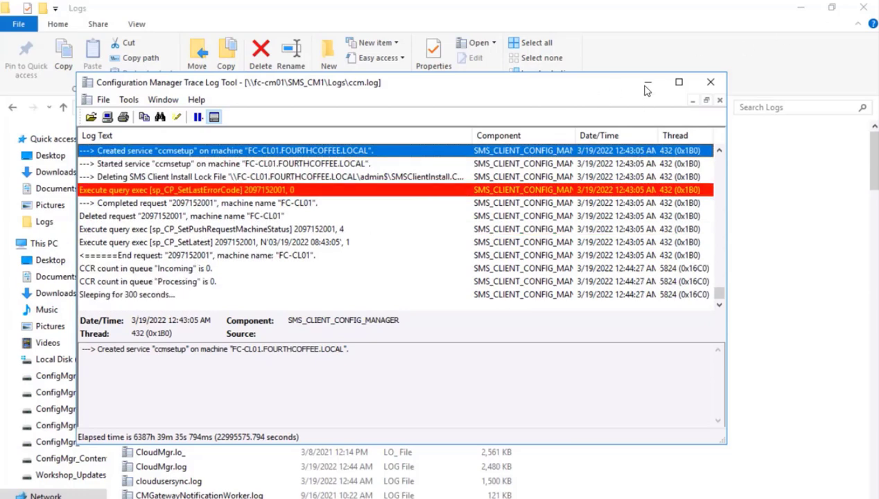
Minimize CMTrace, refresh the Devices list and select FC-CL01, now showing Client Yes on CM1.
{"action": "left_click", "coordinate": [647, 82]}
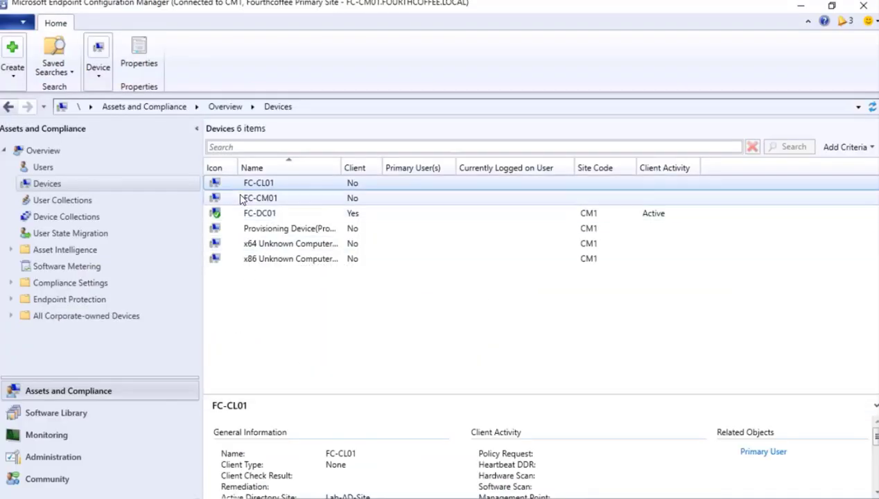
{"action": "right_click", "coordinate": [56, 183]}
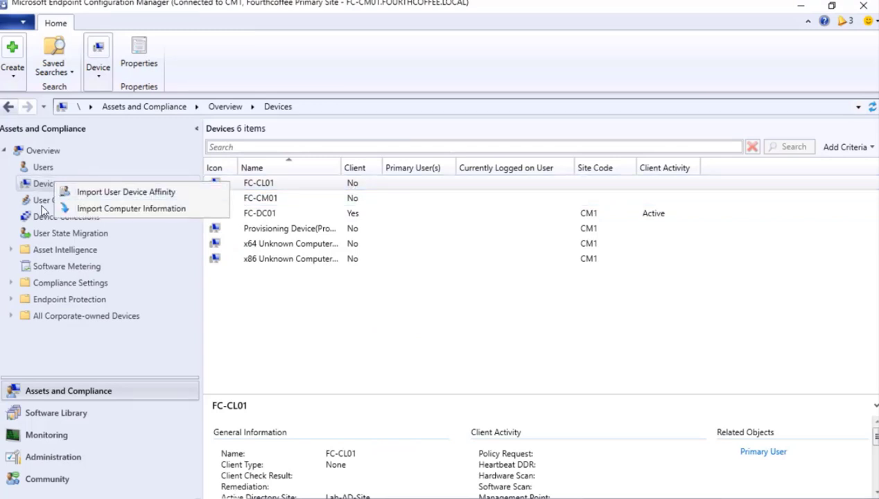
{"action": "left_click", "coordinate": [42, 200]}
{"action": "left_click", "coordinate": [41, 199]}
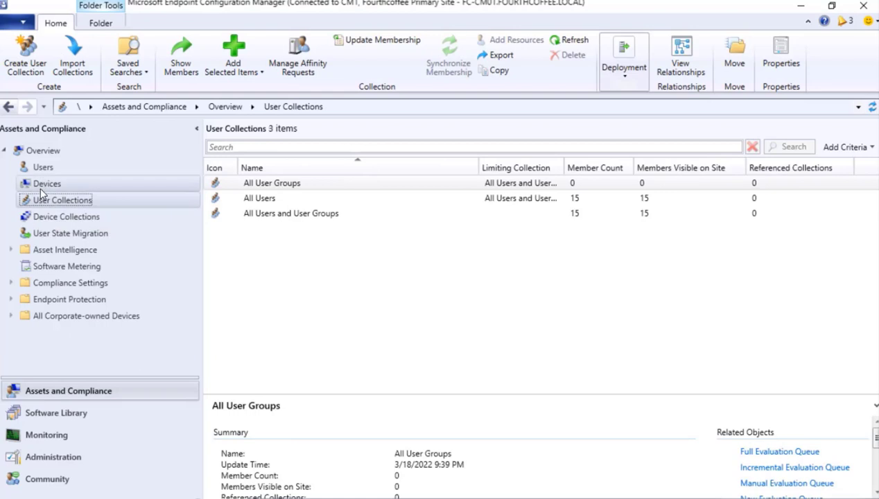
{"action": "left_click", "coordinate": [40, 186]}
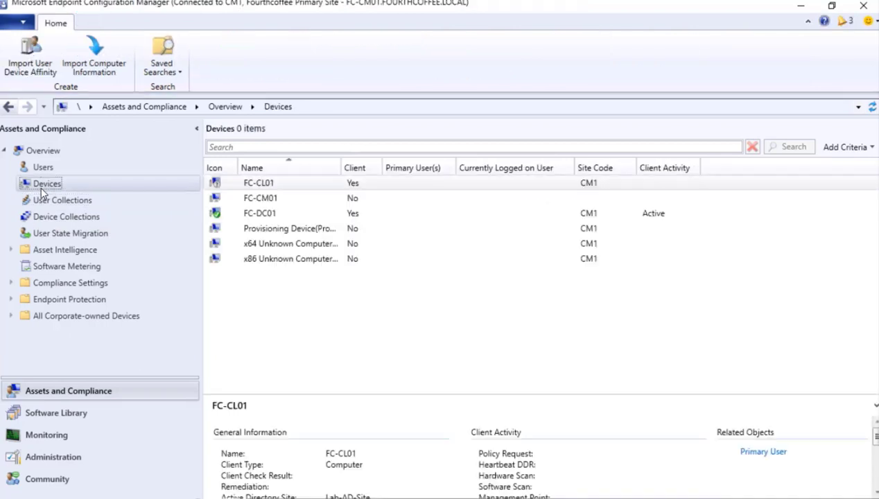
{"action": "left_click", "coordinate": [215, 184]}
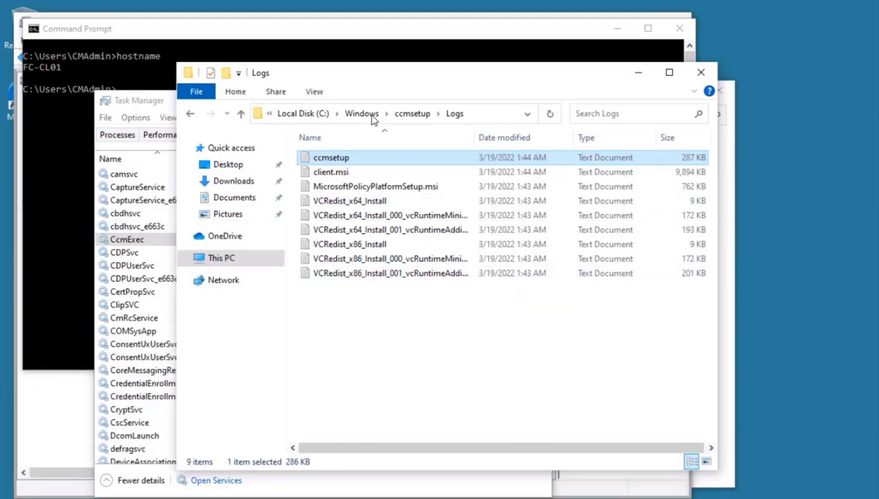
Browse to C:\Windows\CCM\Logs and sort the log files newest first by date modified.
{"action": "left_click", "coordinate": [361, 113]}
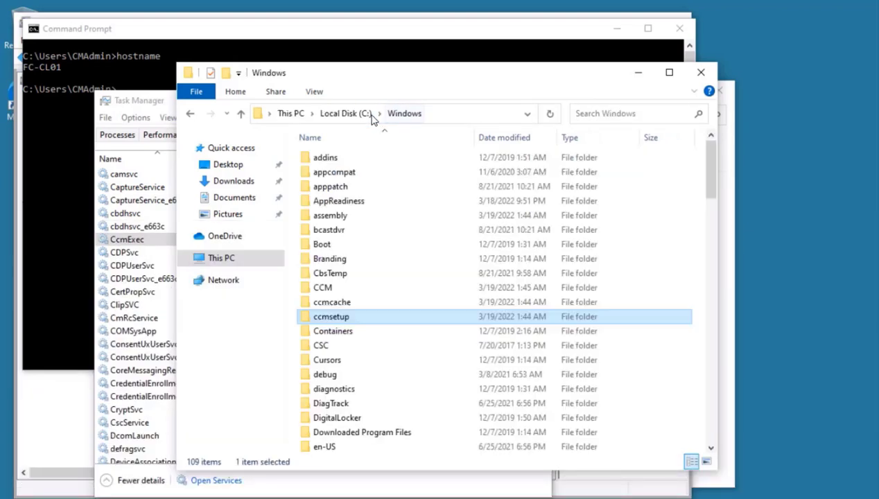
{"action": "double_click", "coordinate": [320, 286]}
{"action": "double_click", "coordinate": [320, 245]}
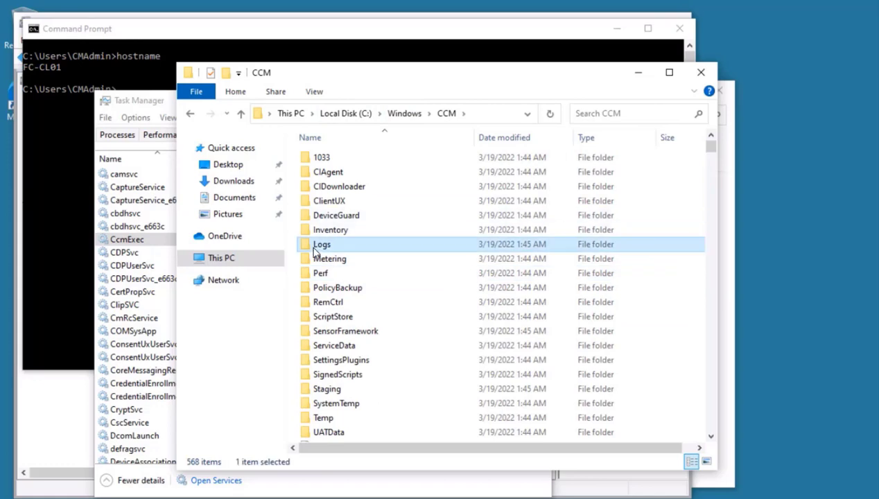
{"action": "left_click", "coordinate": [501, 138]}
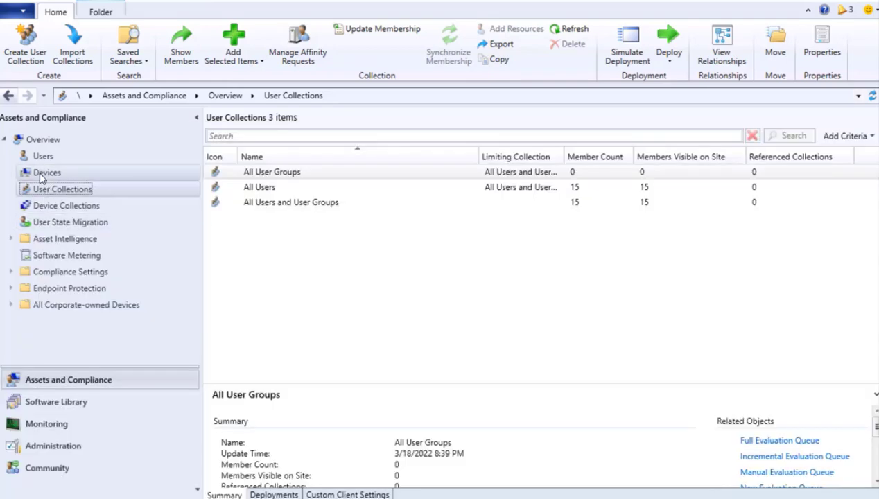
Select FC-CL01 in the Devices list to confirm it is an active client with client check Passed.
{"action": "left_click", "coordinate": [40, 174]}
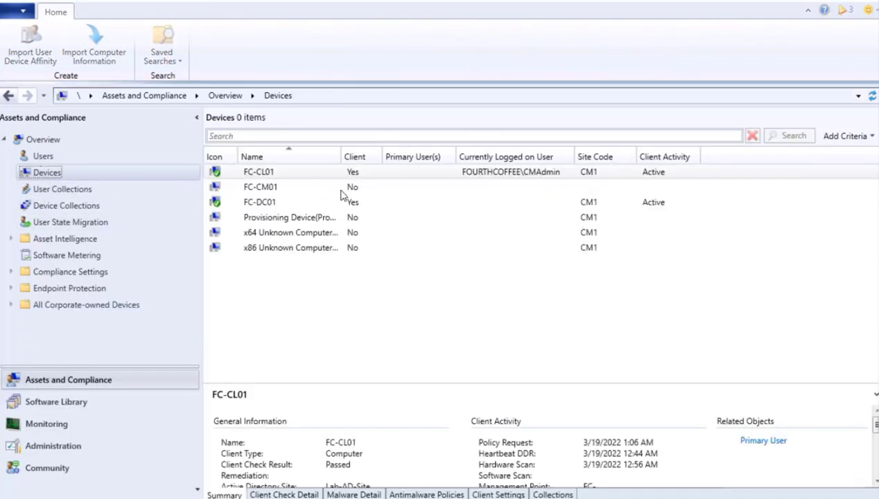
{"action": "left_click", "coordinate": [227, 175]}
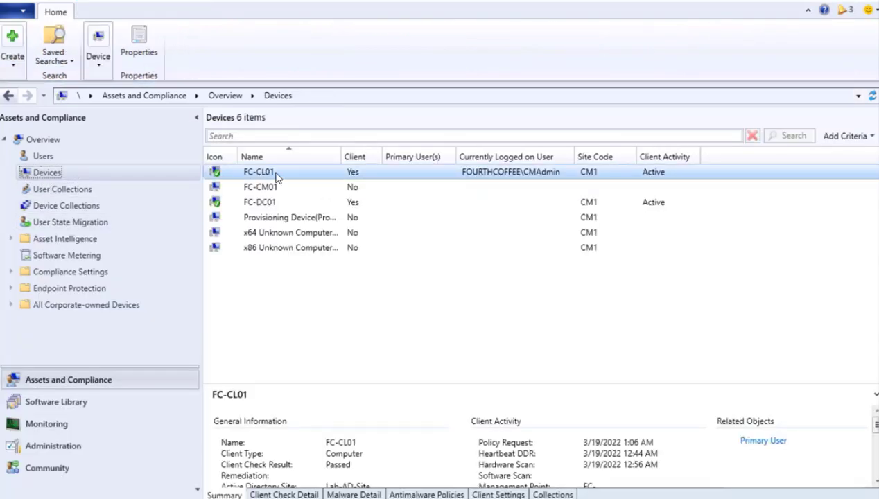
{"action": "left_click", "coordinate": [158, 362]}
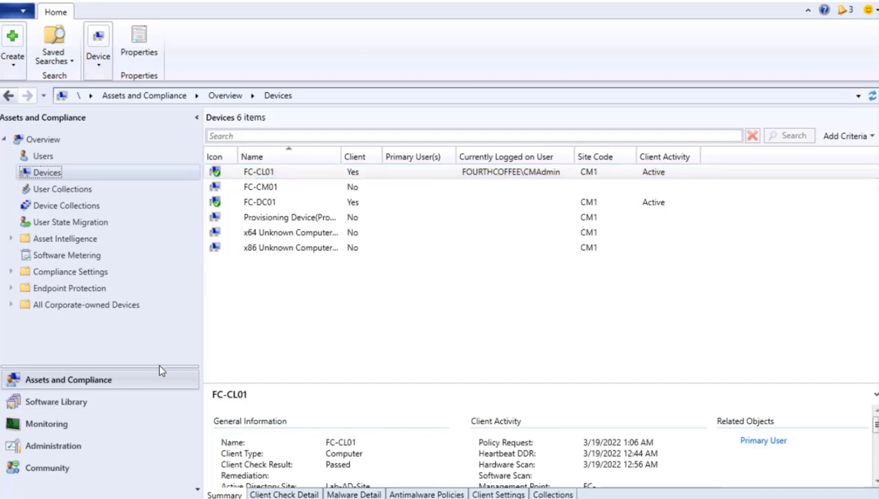
{"action": "left_click", "coordinate": [264, 175]}
In Monitoring, expand Reporting > Reports and select the Site - Client Information folder.
{"action": "left_click", "coordinate": [41, 426]}
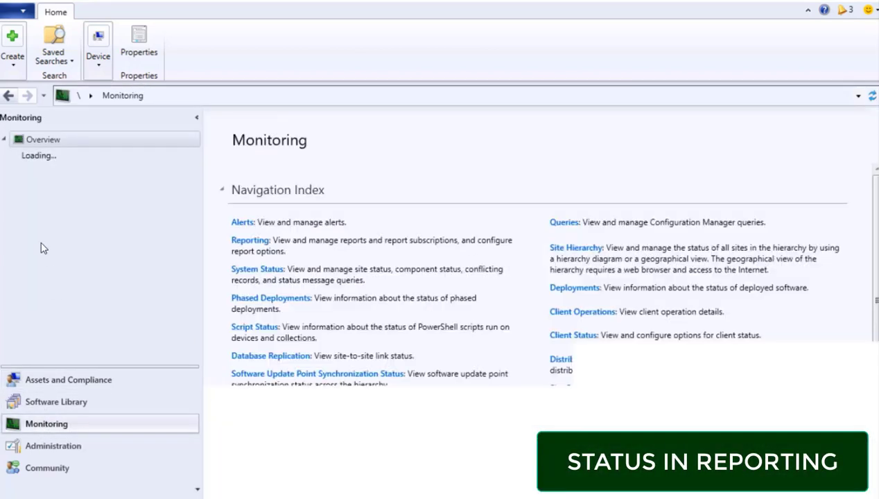
{"action": "left_click", "coordinate": [11, 190]}
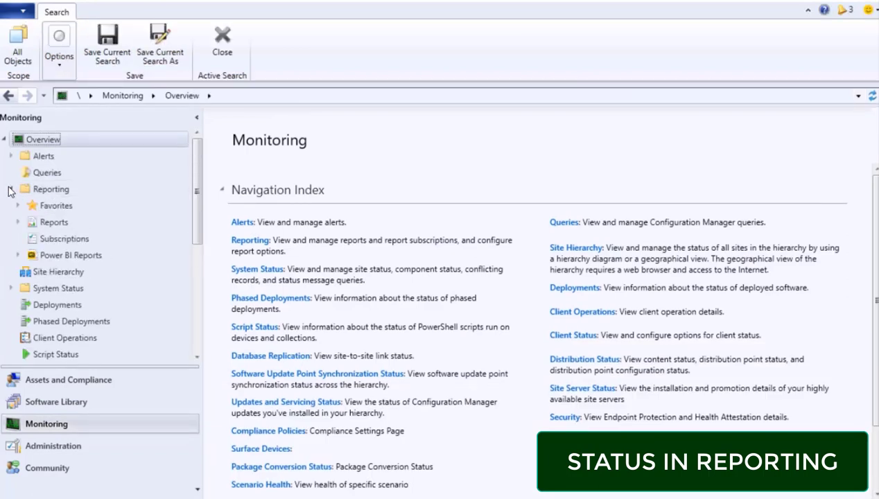
{"action": "left_click", "coordinate": [18, 223]}
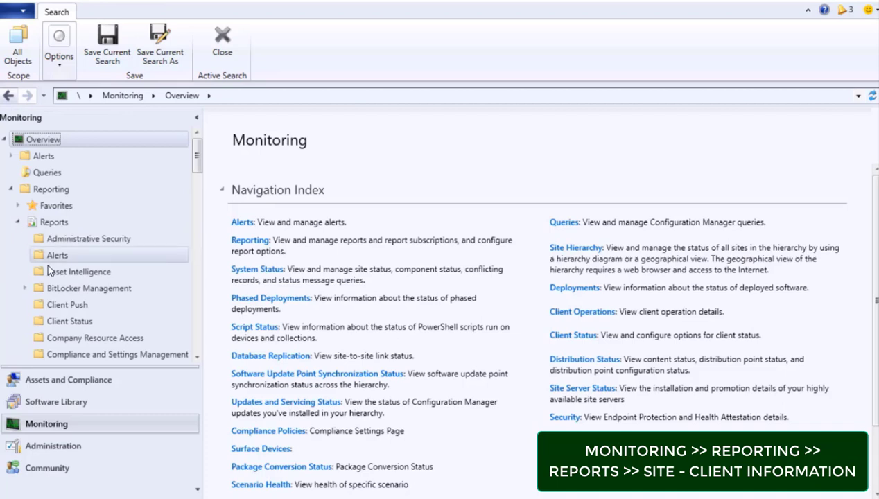
{"action": "scroll", "coordinate": [49, 271], "scroll_direction": "down", "scroll_amount": 2}
{"action": "scroll", "coordinate": [48, 271], "scroll_direction": "down", "scroll_amount": 5}
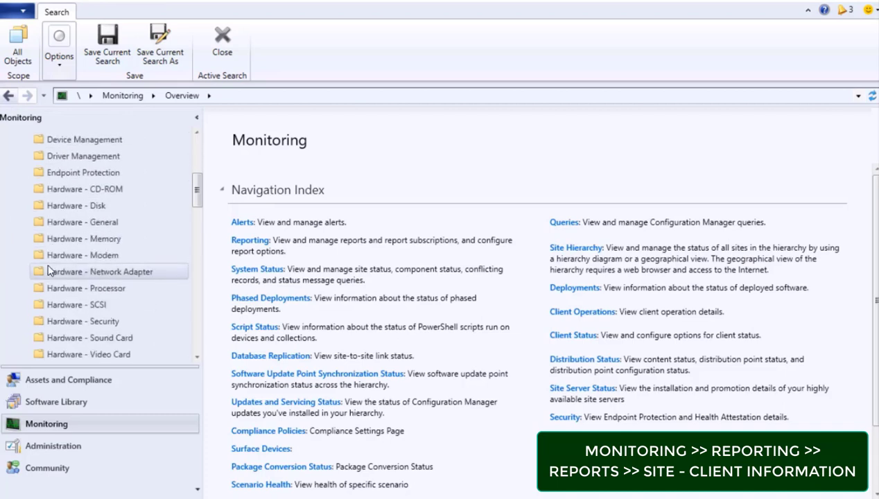
{"action": "scroll", "coordinate": [49, 270], "scroll_direction": "down", "scroll_amount": 3}
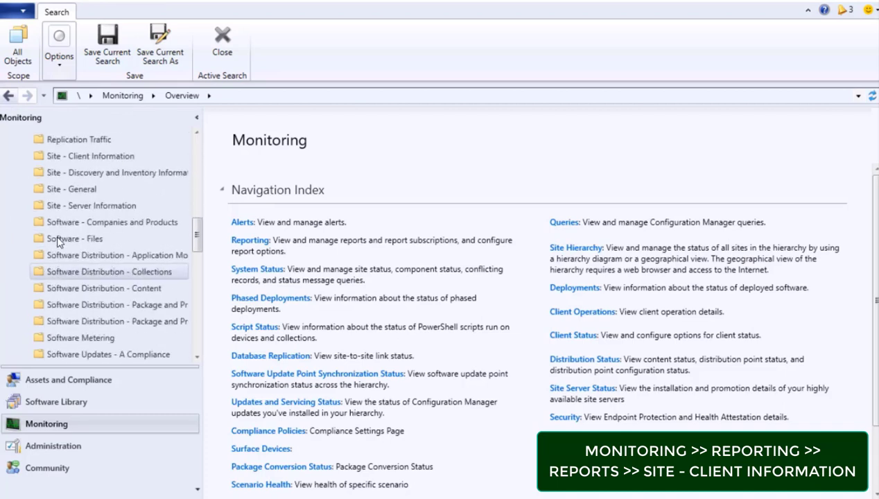
{"action": "left_click", "coordinate": [102, 156]}
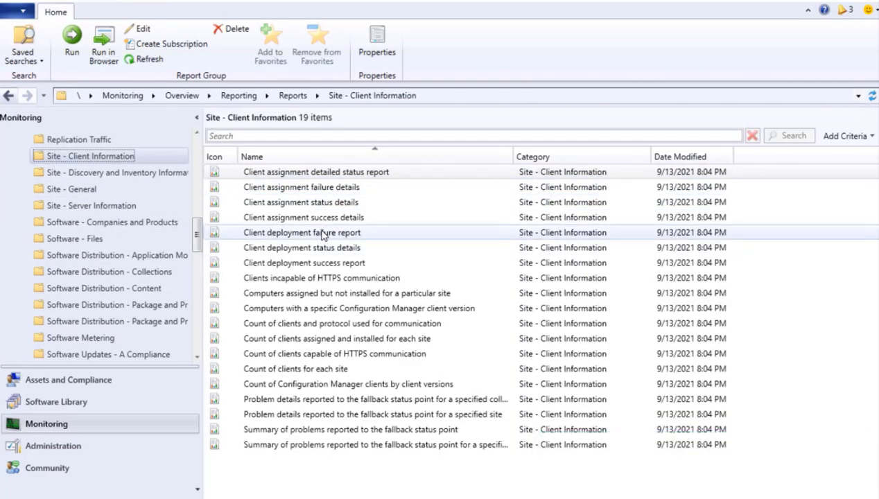
{"action": "left_click", "coordinate": [320, 249]}
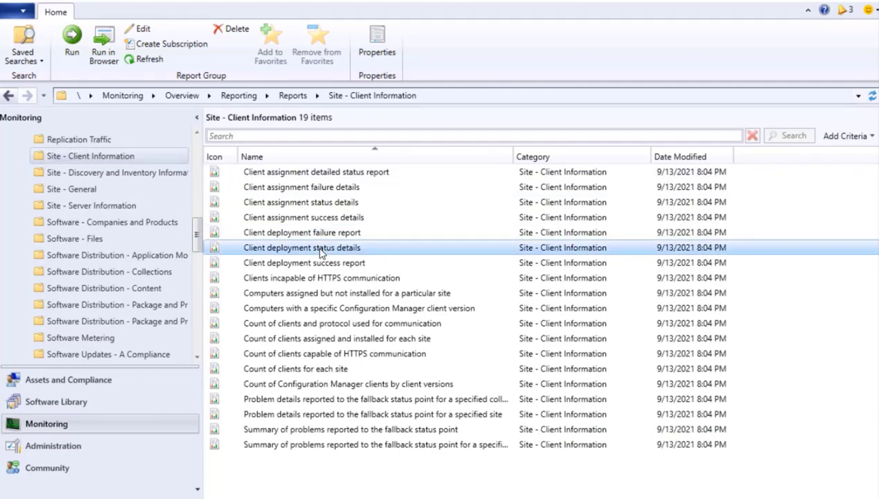
{"action": "double_click", "coordinate": [320, 252]}
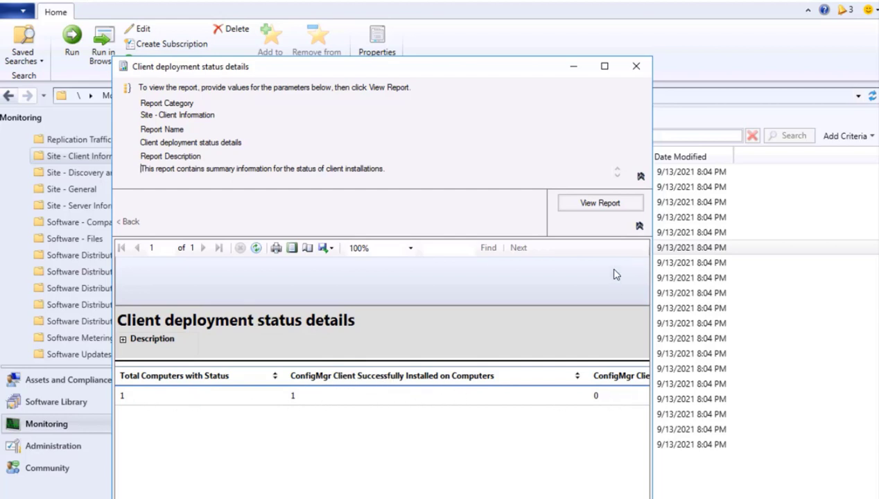
{"action": "left_click", "coordinate": [635, 65]}
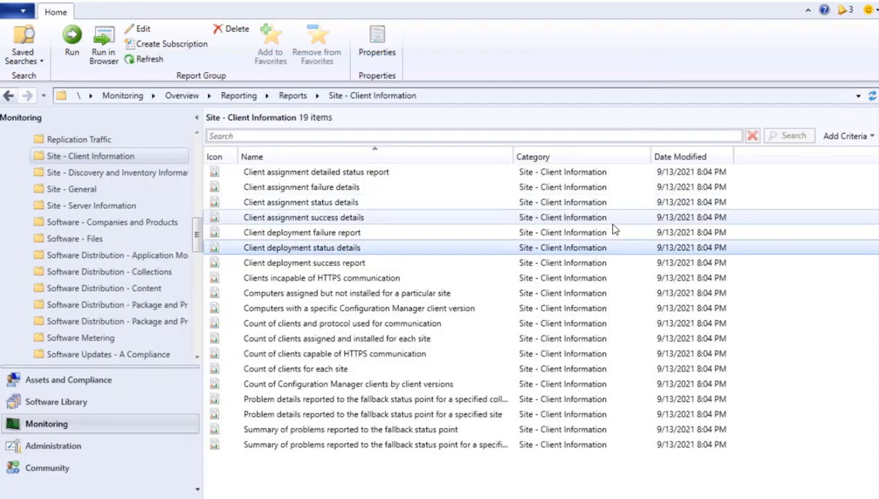
{"action": "double_click", "coordinate": [342, 265]}
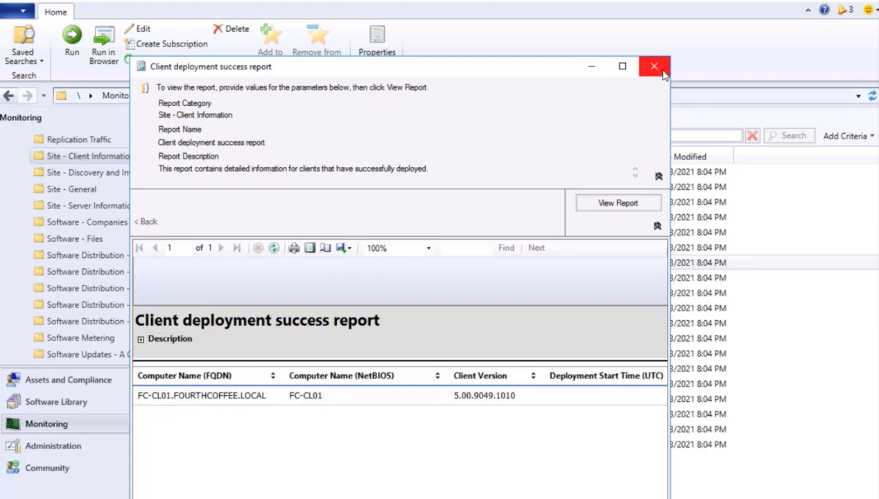
{"action": "key", "text": "Escape"}
{"action": "double_click", "coordinate": [286, 230]}
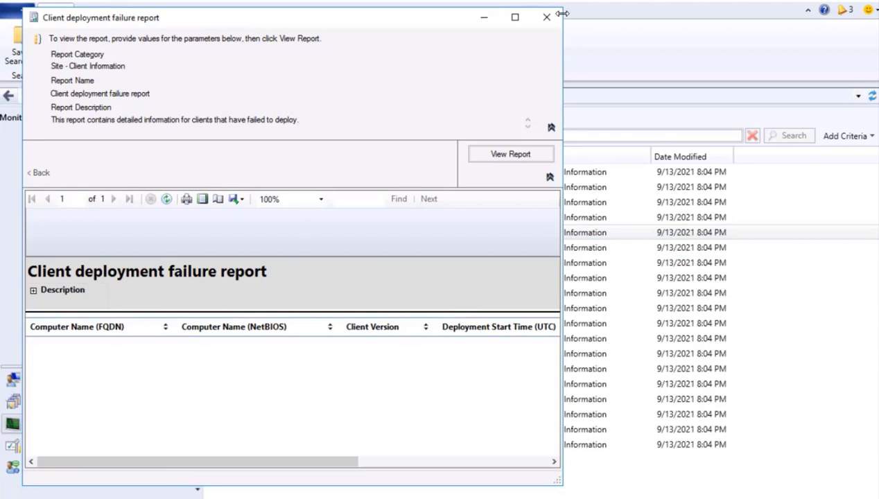
{"action": "left_click", "coordinate": [546, 18]}
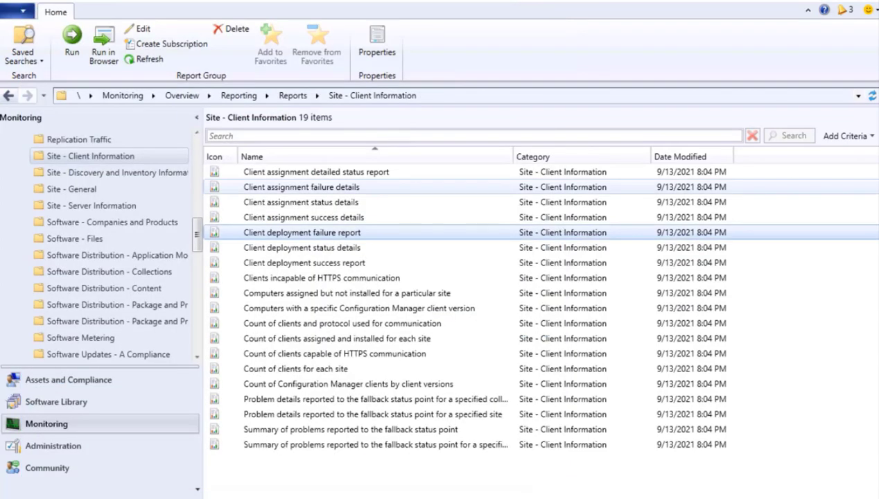